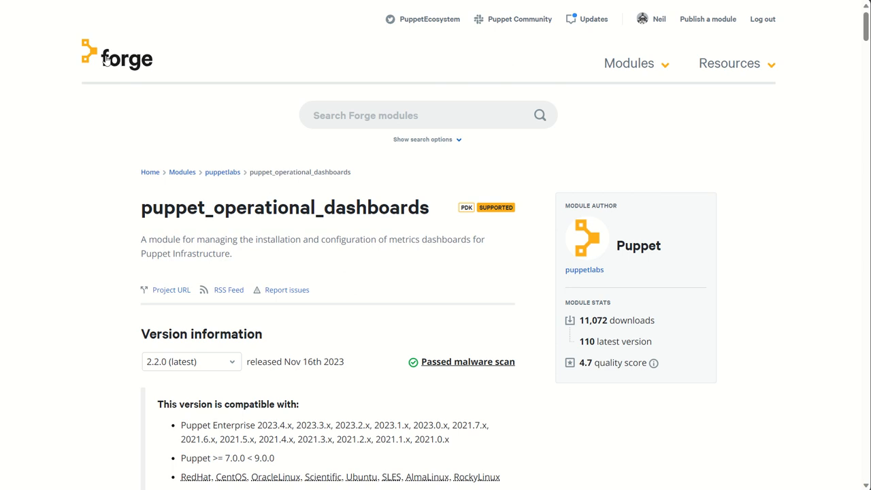
# Review the puppet_operational_dashboards module page on the Forge, including its compatibility details and the Puppetfile line for r10k or Code Manager
pyautogui.moveTo(141, 210); pyautogui.dragTo(430, 207)
pyautogui.click(379, 207)
pyautogui.scroll(-7, 380, 207)
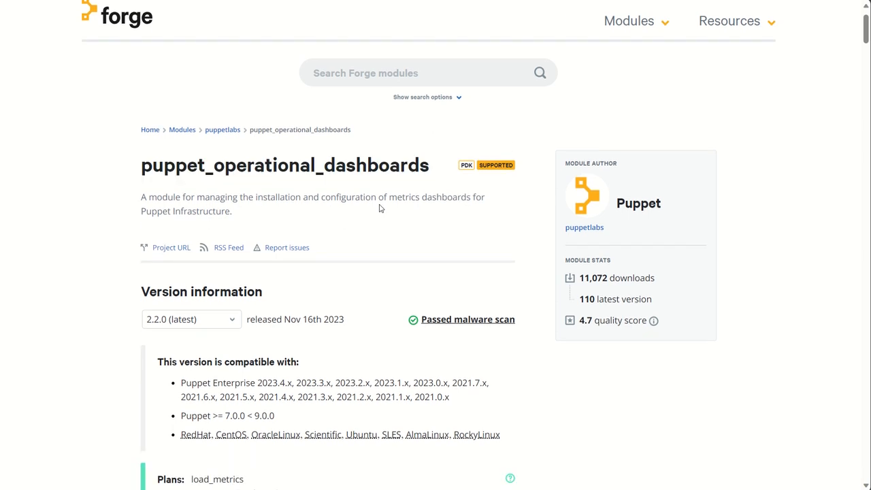
pyautogui.scroll(-1, 380, 208)
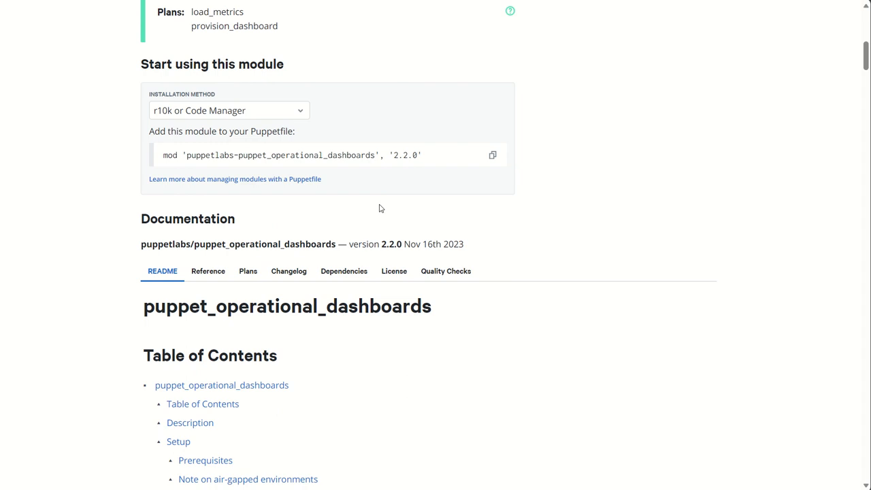
pyautogui.scroll(2, 380, 207)
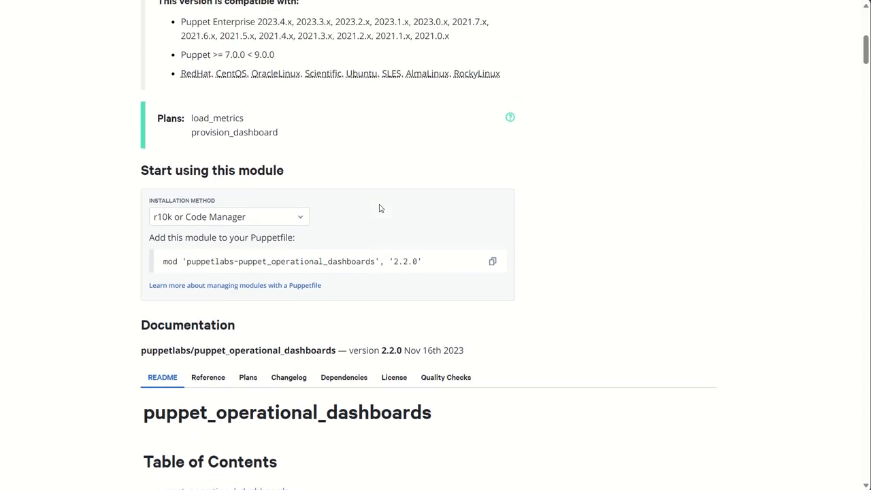
pyautogui.scroll(1, 379, 208)
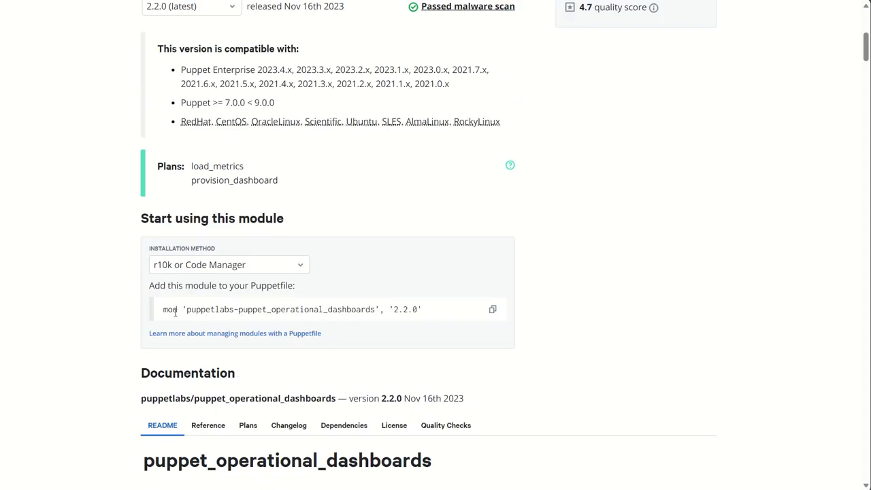
pyautogui.moveTo(163, 310); pyautogui.dragTo(386, 321)
pyautogui.click(637, 328)
# Check the control-repo Puppetfile in VS Code, and return to the module's Forge page to view its dependencies
pyautogui.click(615, 489)
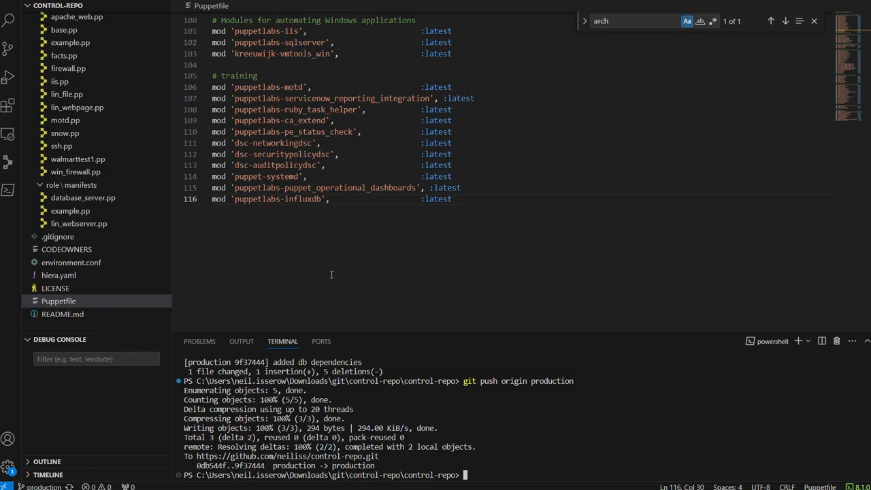
pyautogui.moveTo(263, 165)
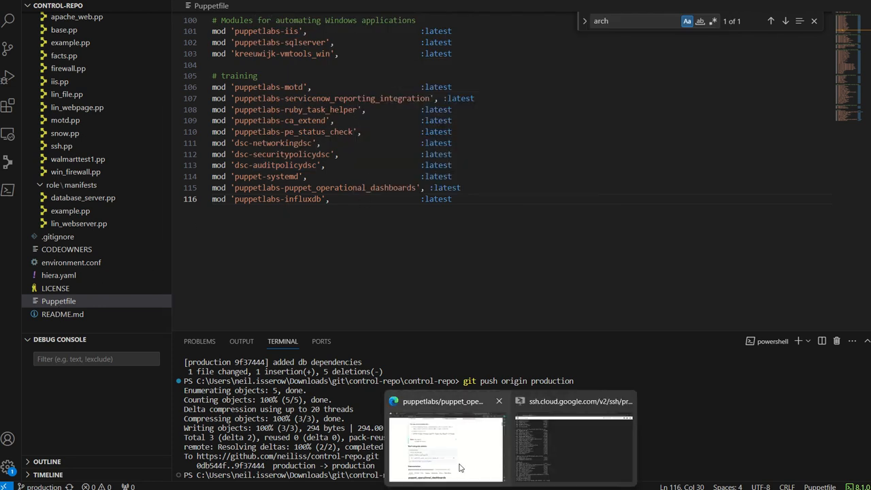
pyautogui.click(436, 429)
pyautogui.click(356, 361)
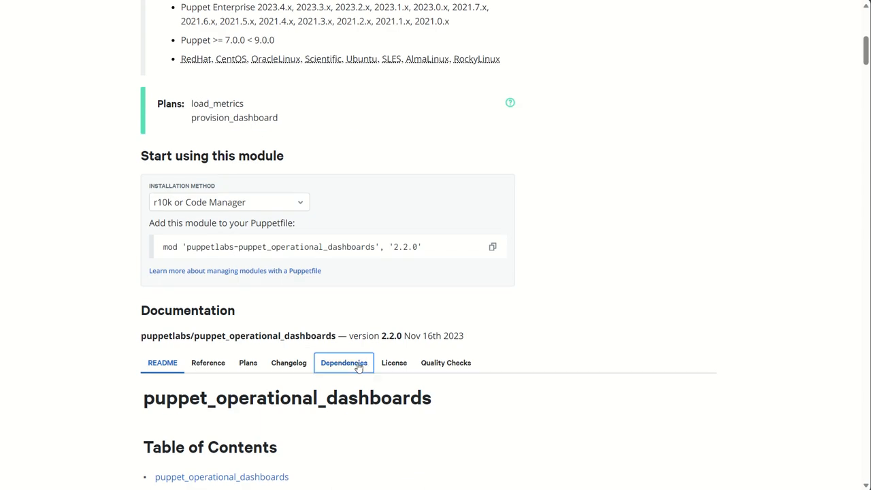
pyautogui.scroll(-2, 334, 362)
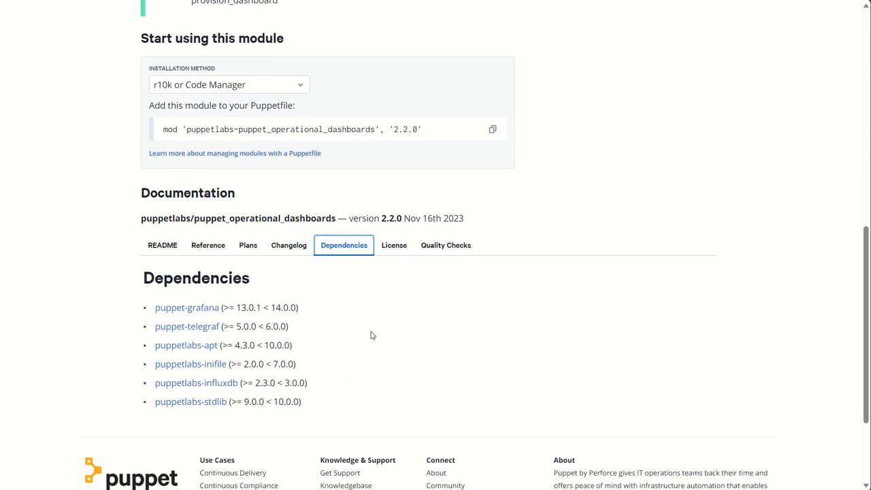
pyautogui.scroll(-1, 369, 334)
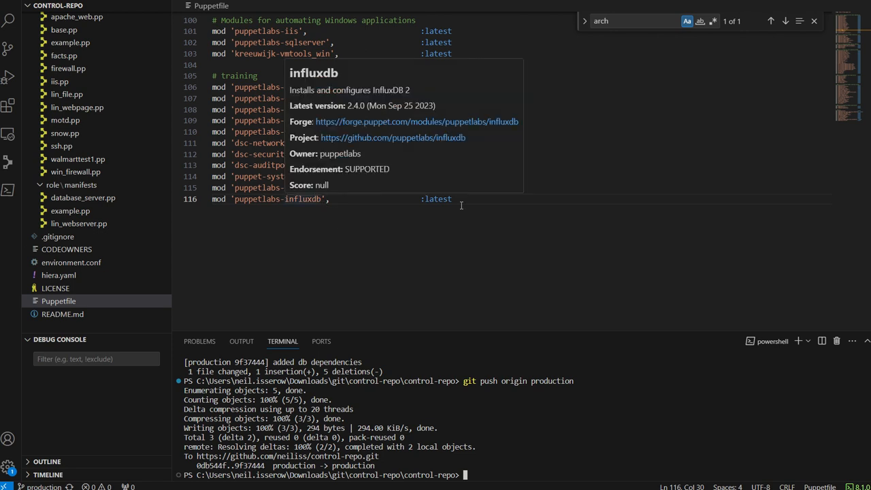
# Compare the Forge dependency list with the Puppetfile in VS Code, focusing on the puppet_operational_dashboards and influxdb entries
pyautogui.click(455, 200)
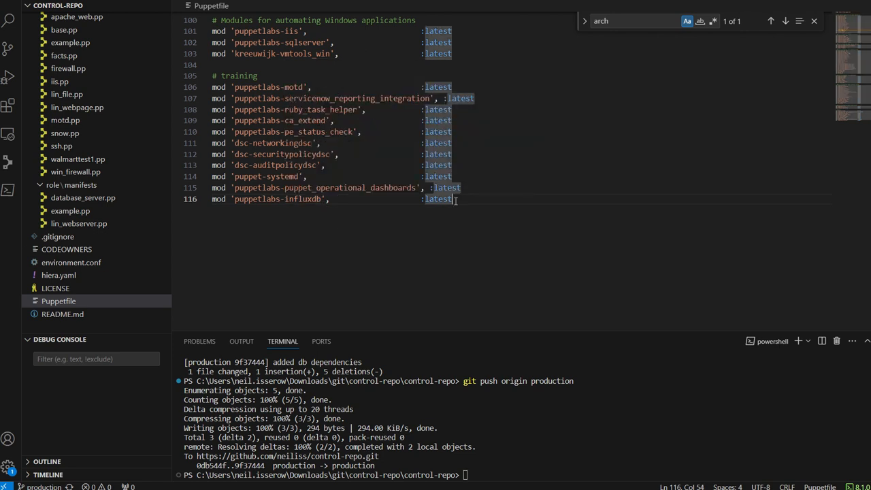
pyautogui.moveTo(615, 489)
pyautogui.moveTo(449, 486)
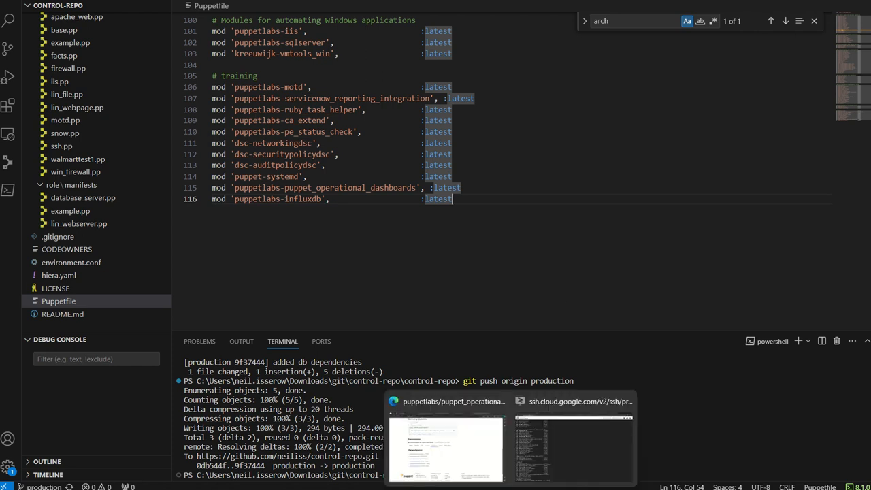
pyautogui.click(449, 442)
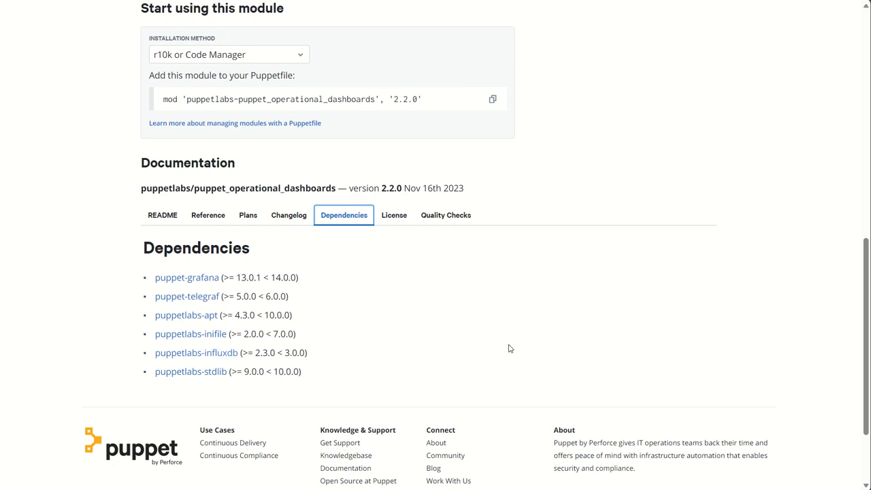
pyautogui.click(537, 488)
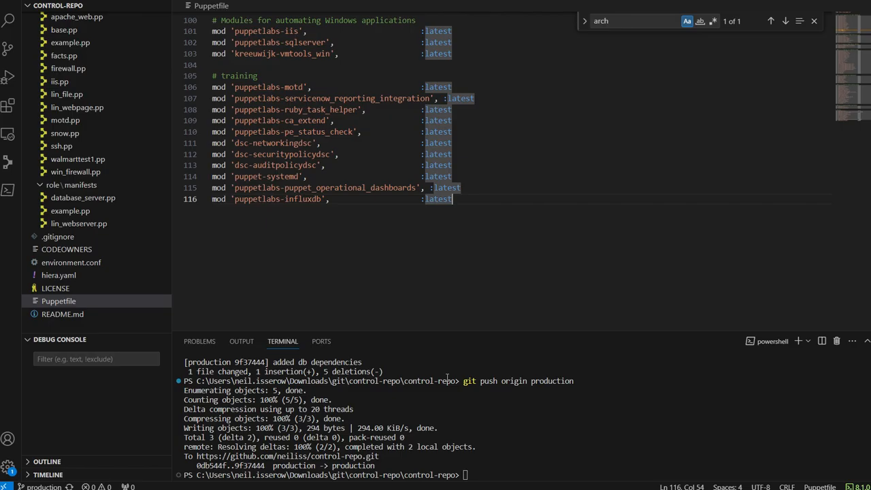
pyautogui.moveTo(252, 188); pyautogui.dragTo(399, 200)
pyautogui.click(263, 200)
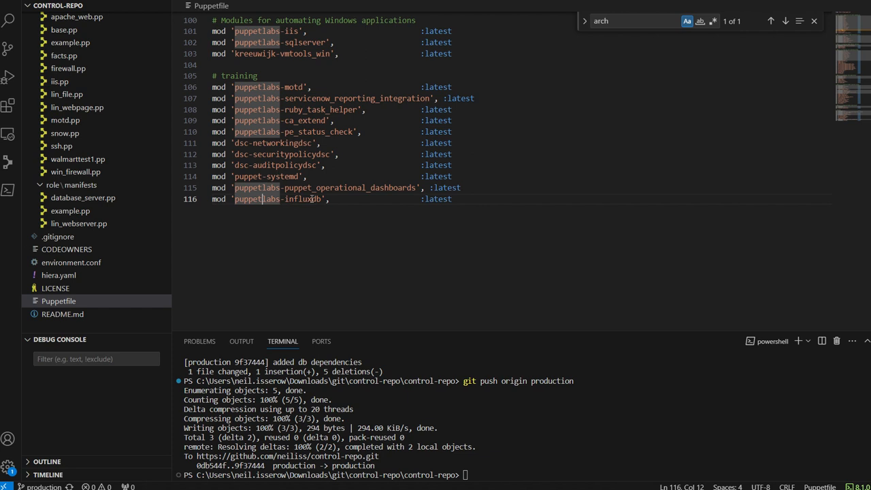
# Review the previous git commit and "git push origin production" commands in the terminal history, leaving the prompt empty
pyautogui.click(456, 434)
pyautogui.press('Up')
pyautogui.press('Up')
pyautogui.press('Up')
pyautogui.press('Up')
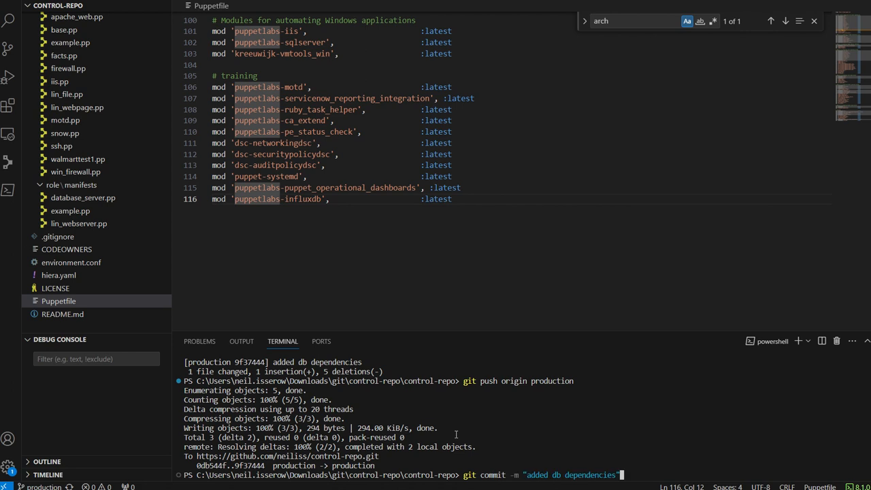
pyautogui.press('Down')
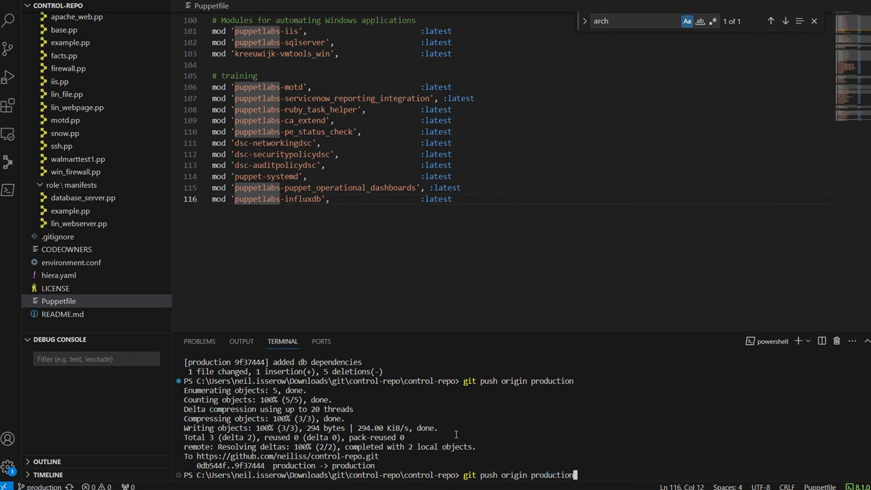
pyautogui.press('Escape')
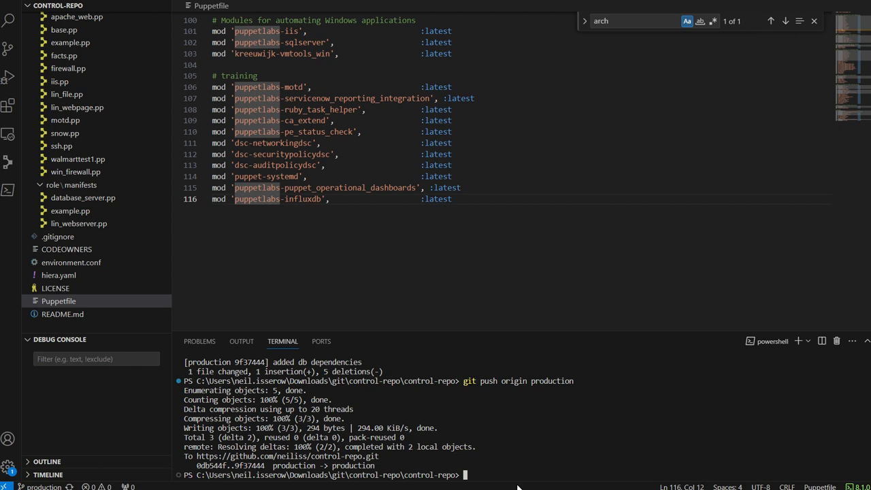
# Switch to the SSH-in-browser session and look through the printed production Puppetfile from its beginning to its end
pyautogui.click(585, 442)
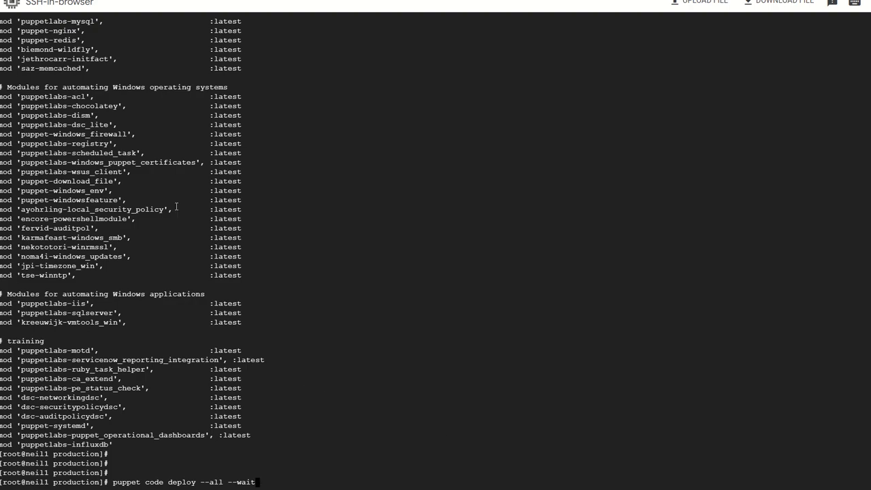
pyautogui.scroll(9, 131, 155)
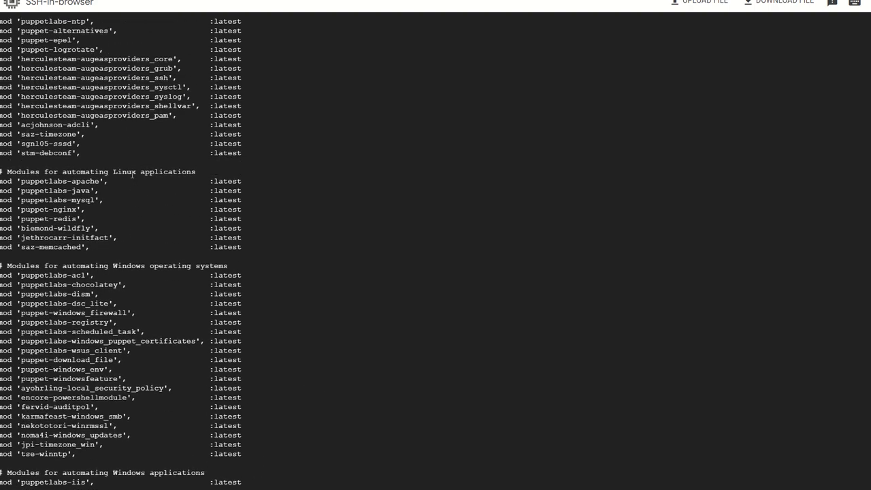
pyautogui.scroll(15, 131, 173)
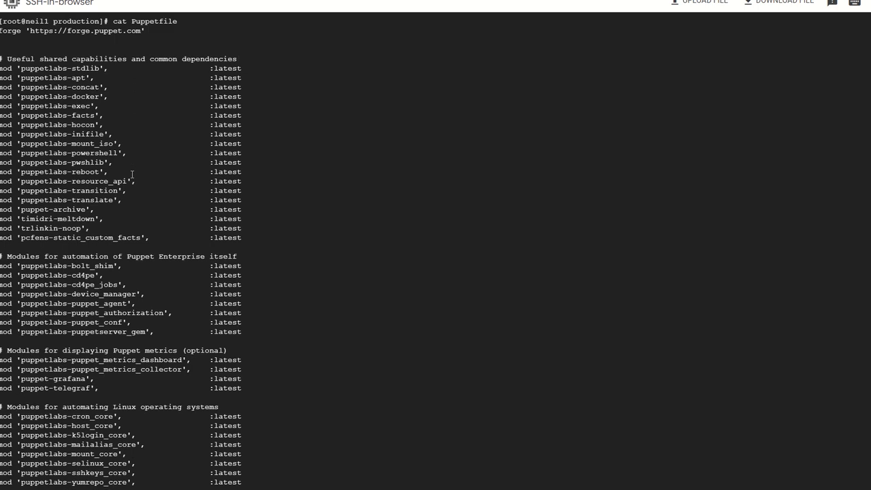
pyautogui.scroll(-1, 132, 174)
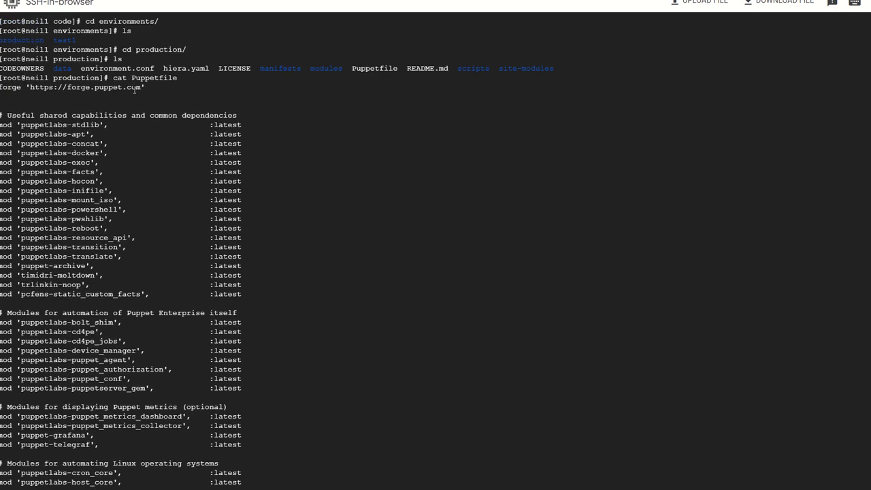
pyautogui.scroll(-18, 134, 90)
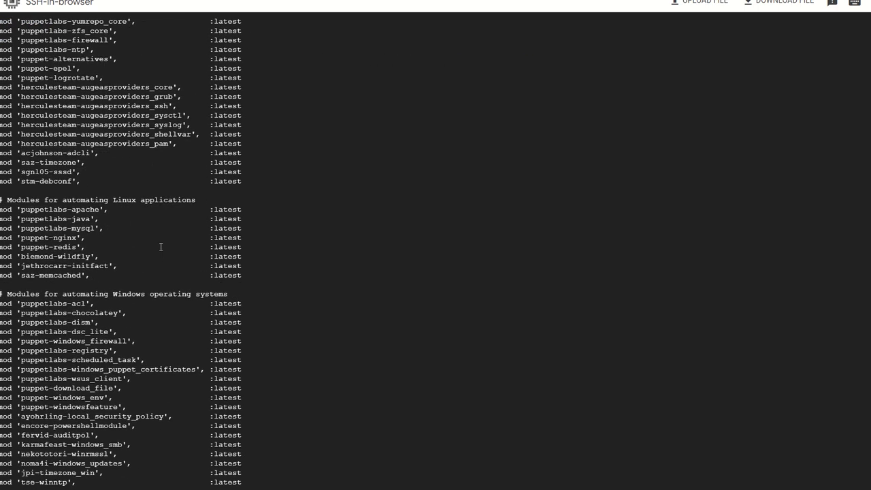
pyautogui.scroll(-8, 160, 246)
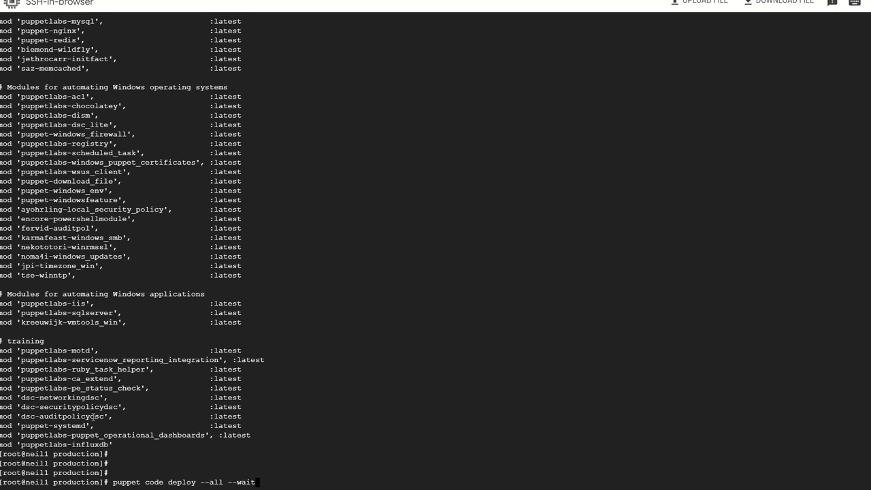
# Examine the training modules in the Puppetfile listing and the "puppet code deploy --all --wait" command waiting at the prompt
pyautogui.moveTo(44, 397); pyautogui.dragTo(205, 421)
pyautogui.click(205, 420)
pyautogui.moveTo(113, 482); pyautogui.dragTo(270, 481)
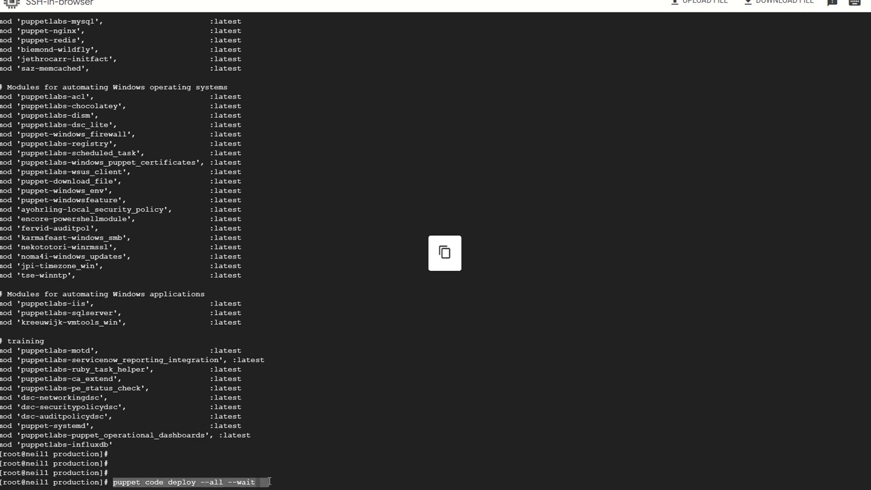
pyautogui.click(270, 481)
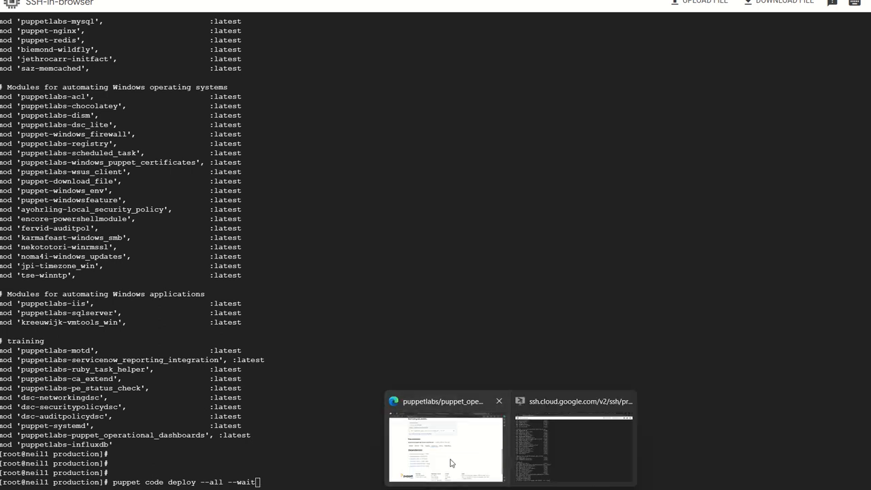
# Return to the module's Forge page, open its README and find the section on installing on Puppet Enterprise
pyautogui.click(450, 463)
pyautogui.scroll(-2, 399, 341)
pyautogui.scroll(2, 398, 341)
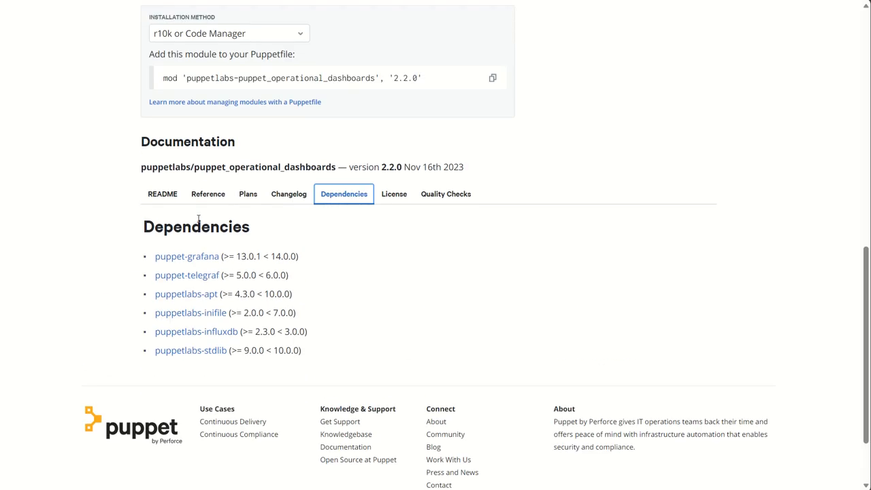
pyautogui.click(164, 196)
pyautogui.scroll(-15, 409, 286)
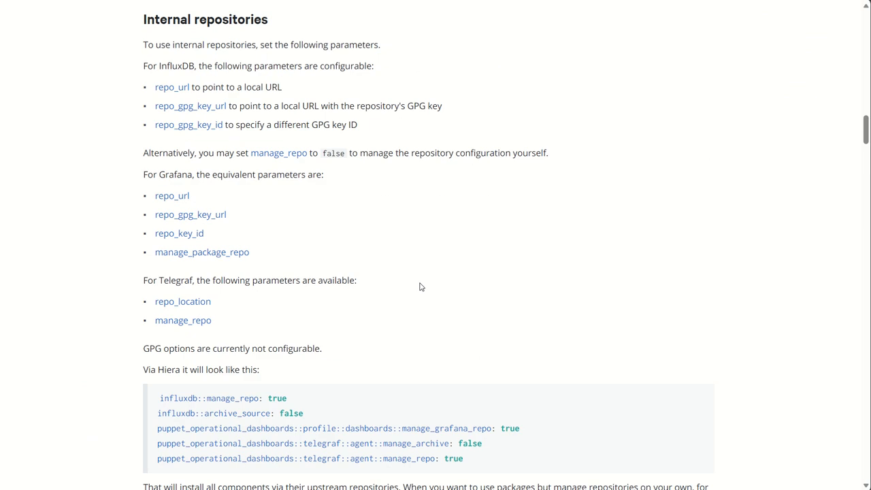
pyautogui.scroll(-3, 420, 286)
pyautogui.scroll(-5, 420, 259)
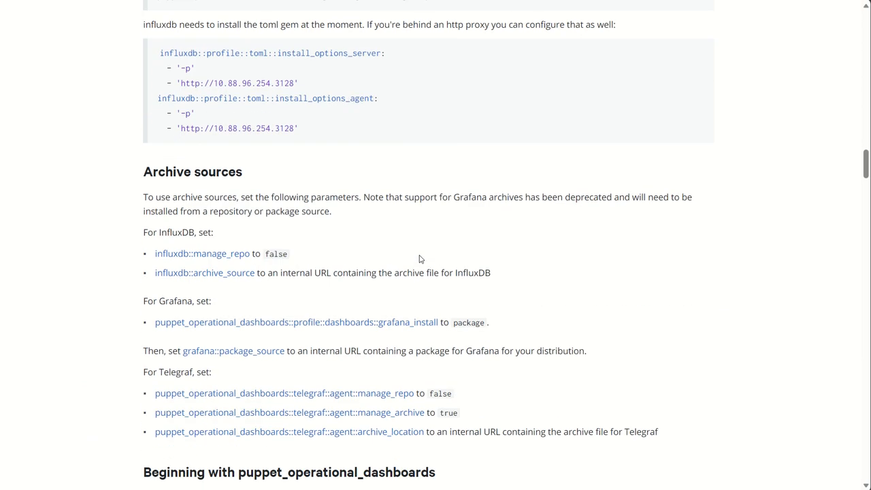
pyautogui.scroll(-5, 418, 259)
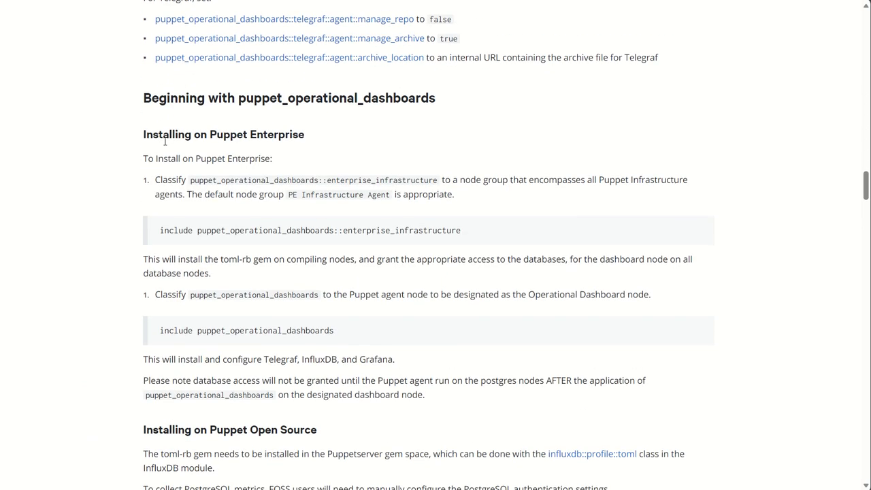
# Read the Puppet Enterprise installation instructions, highlighting the puppet_operational_dashboards::enterprise_infrastructure and puppet_operational_dashboards class names
pyautogui.moveTo(165, 141); pyautogui.dragTo(304, 136)
pyautogui.click(286, 191)
pyautogui.scroll(-1, 285, 187)
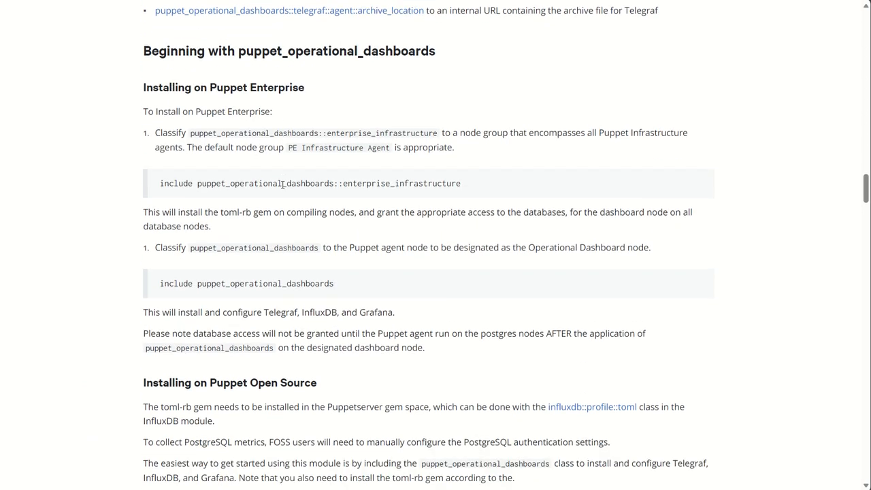
pyautogui.moveTo(197, 184); pyautogui.dragTo(466, 192)
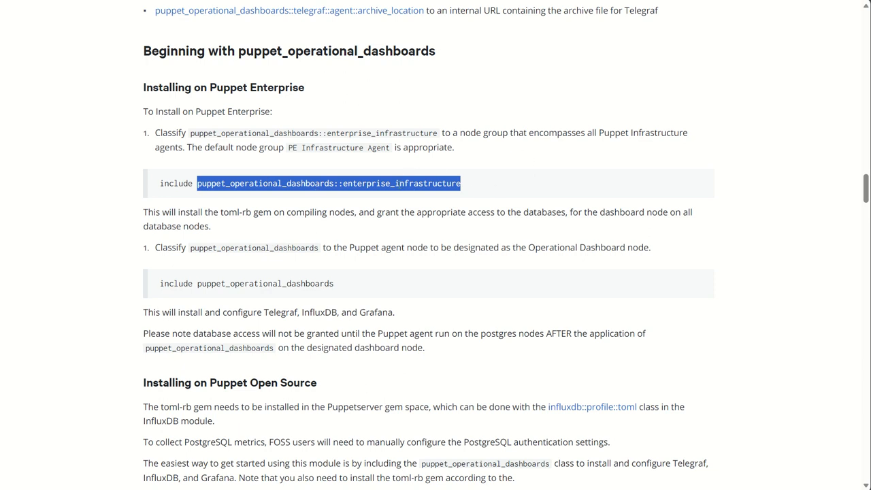
pyautogui.scroll(-1, 299, 260)
pyautogui.moveTo(197, 250); pyautogui.dragTo(350, 250)
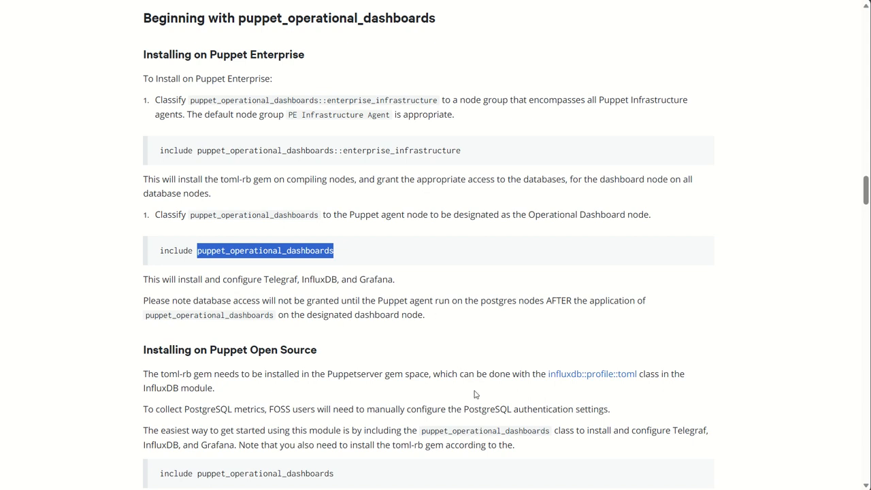
# Switch to the Puppet Enterprise console, continue the expiring session and open the node groups list
pyautogui.moveTo(510, 488)
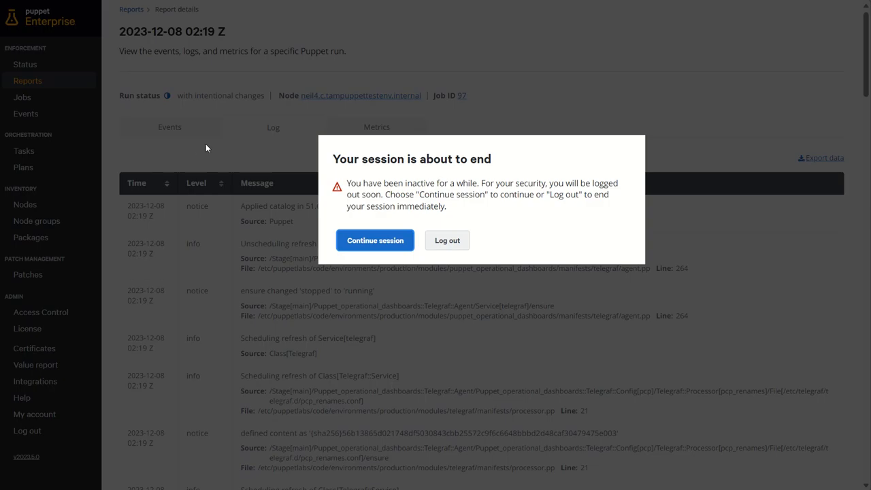
pyautogui.click(359, 245)
pyautogui.moveTo(264, 216); pyautogui.dragTo(234, 213)
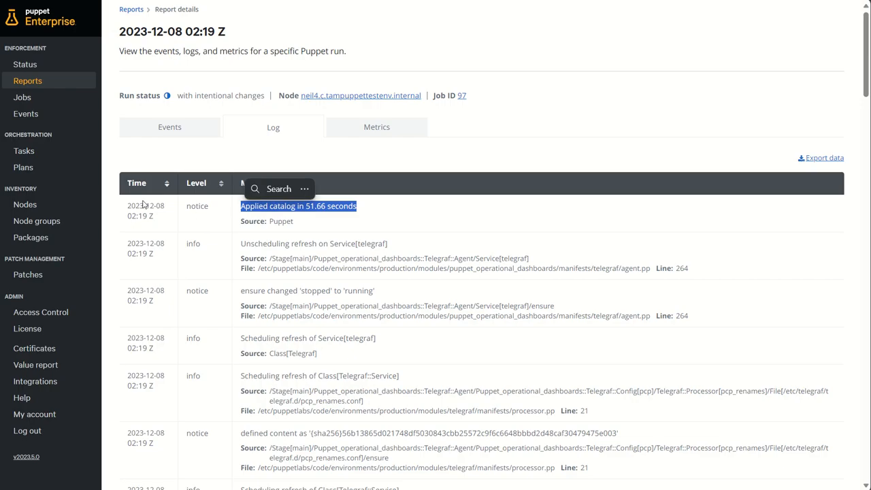
pyautogui.click(34, 221)
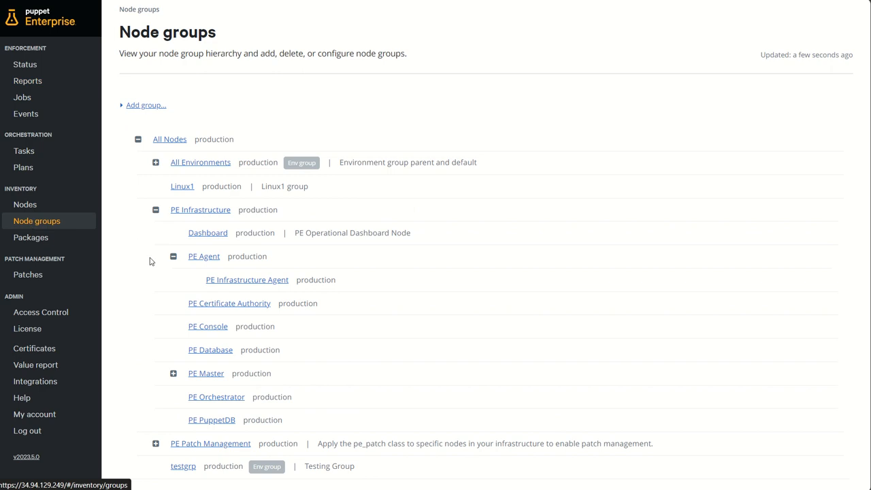
# Inspect the classes of the PE Infrastructure Agent node group, highlighting puppet_operational_dashboards::enterprise_infrastructure
pyautogui.click(242, 283)
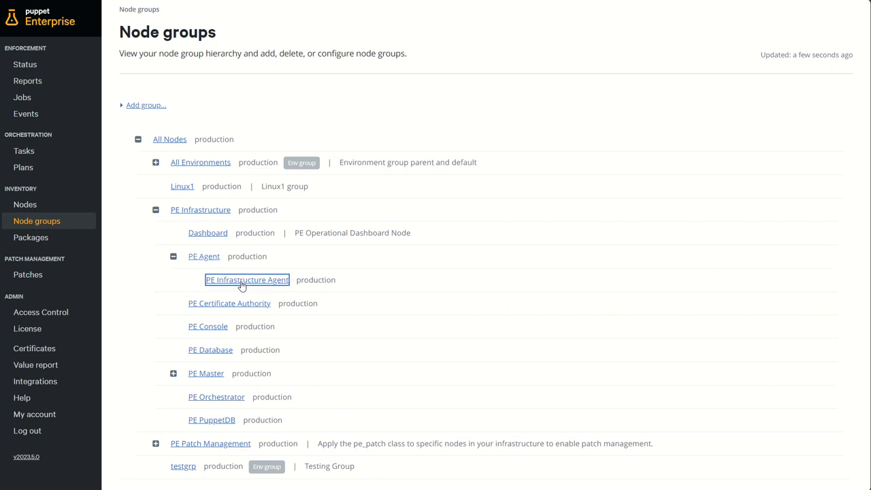
pyautogui.click(279, 174)
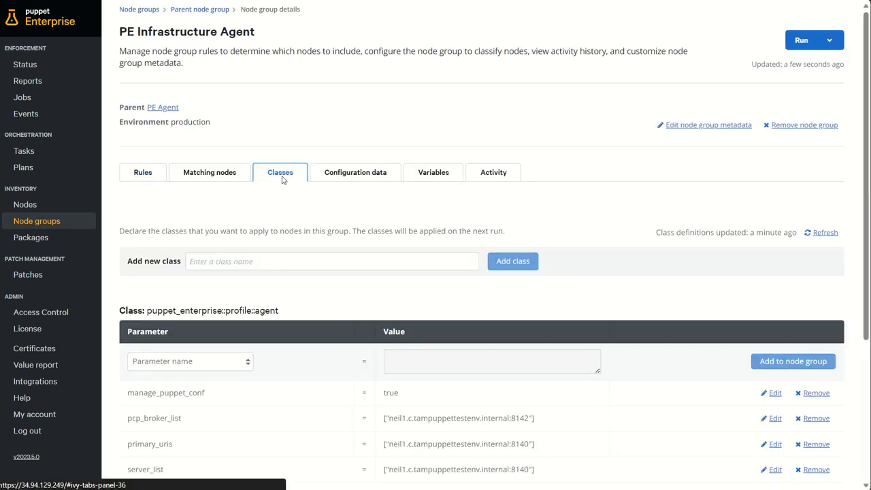
pyautogui.scroll(-2, 375, 230)
pyautogui.scroll(-2, 376, 230)
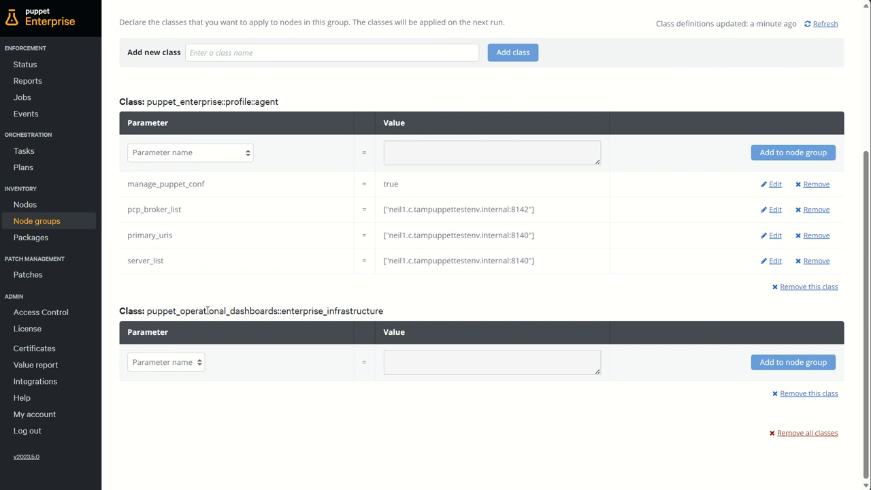
pyautogui.moveTo(156, 311); pyautogui.dragTo(421, 314)
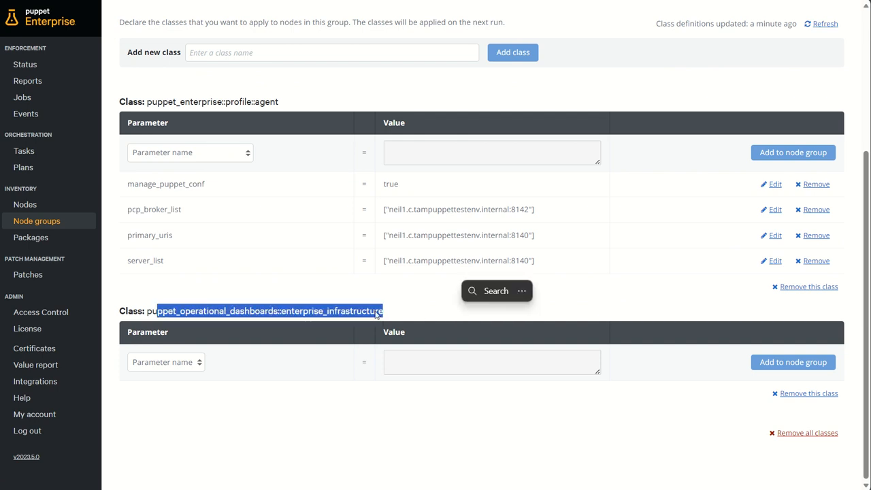
pyautogui.scroll(5, 476, 273)
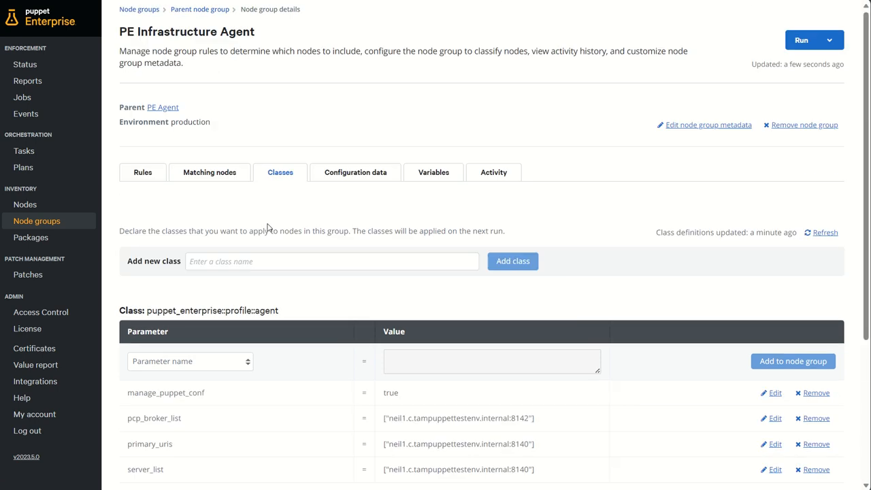
# Open the Dashboard node group and review its matching nodes and classes, highlighting puppet_operational_dashboards
pyautogui.click(21, 221)
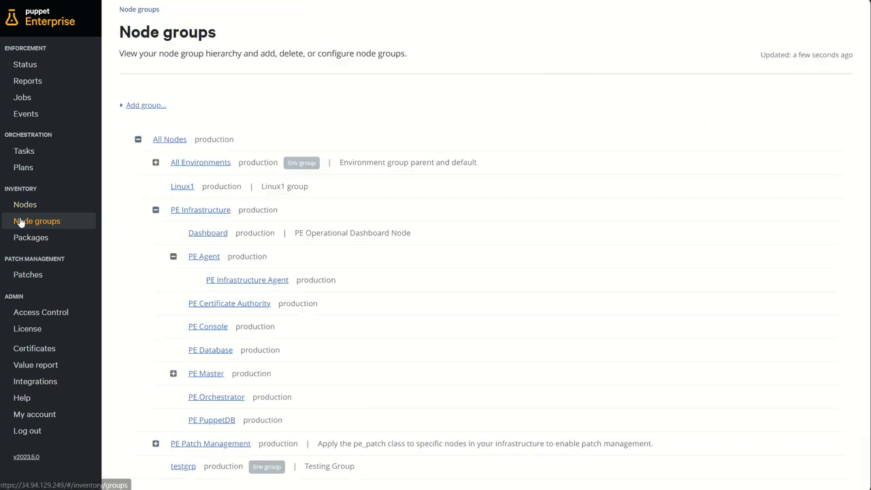
pyautogui.click(207, 234)
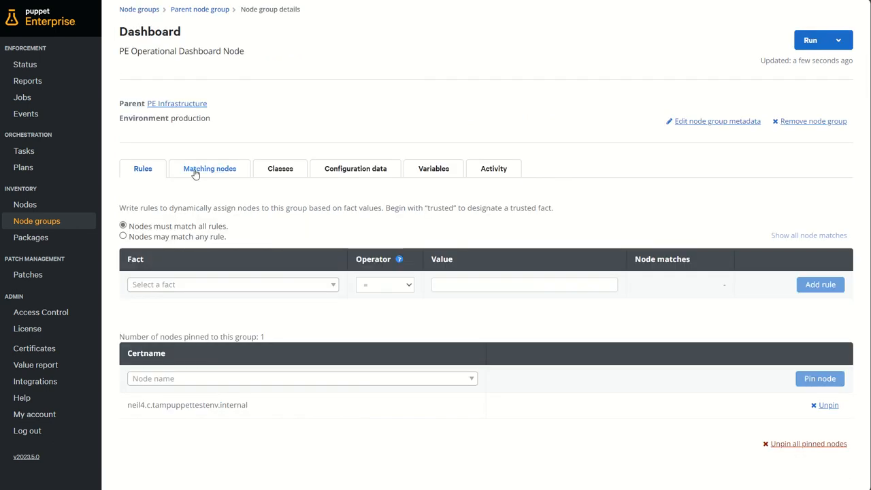
pyautogui.click(220, 172)
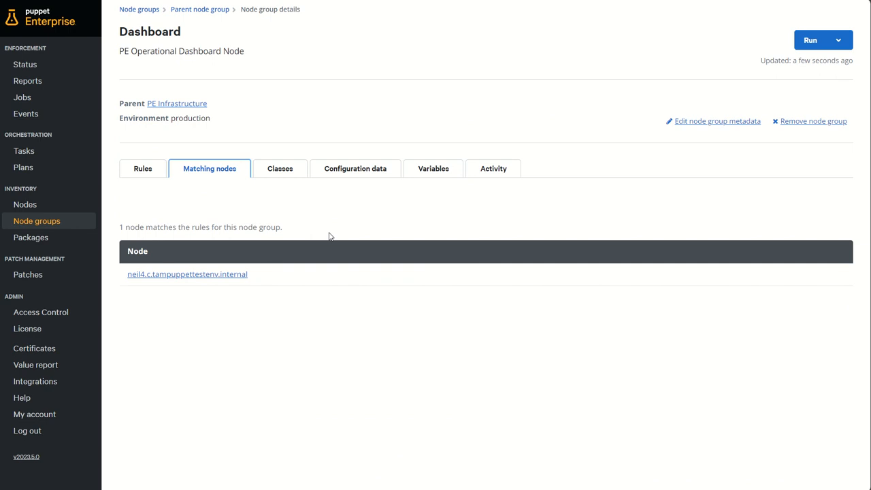
pyautogui.click(277, 172)
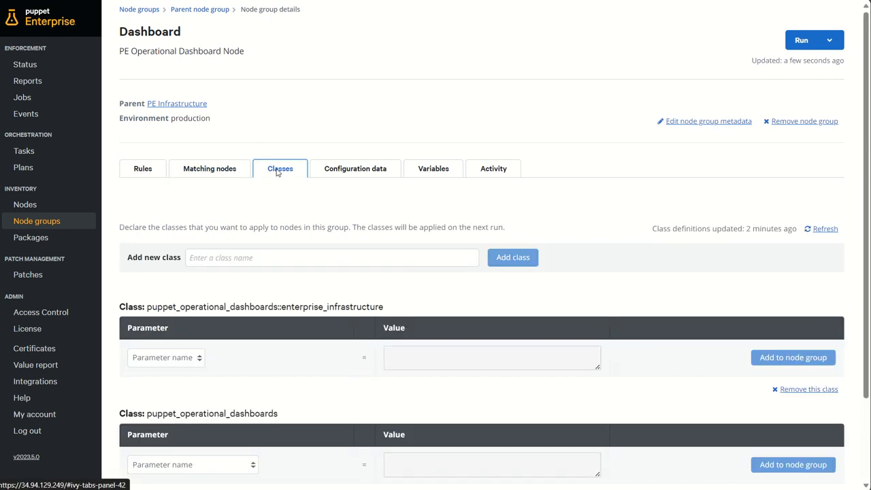
pyautogui.scroll(-3, 276, 171)
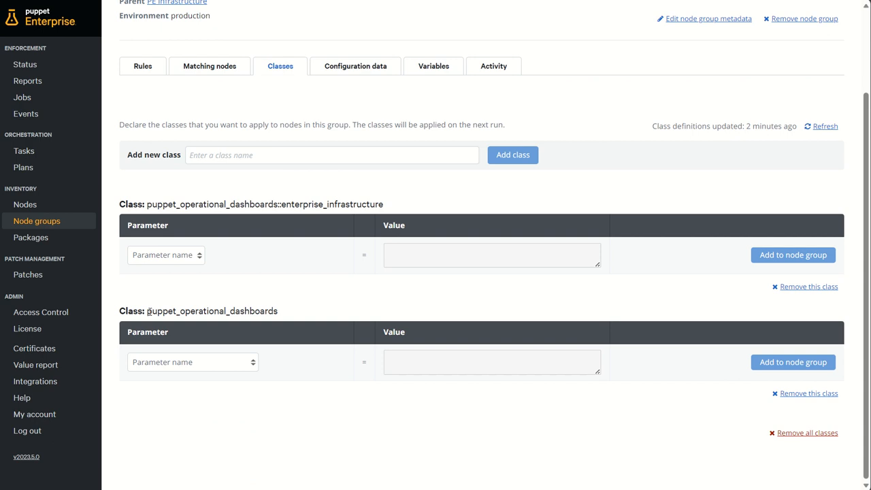
pyautogui.moveTo(149, 311); pyautogui.dragTo(293, 313)
pyautogui.click(379, 301)
pyautogui.scroll(3, 379, 301)
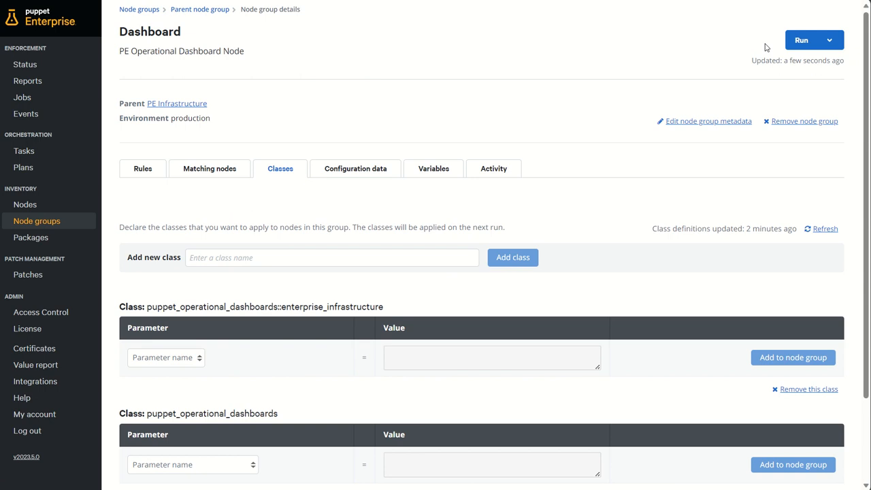
pyautogui.click(815, 41)
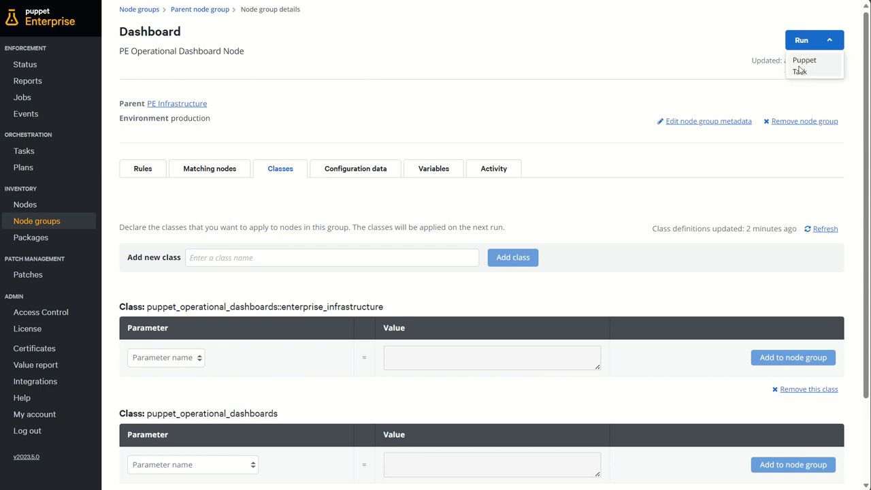
pyautogui.click(803, 61)
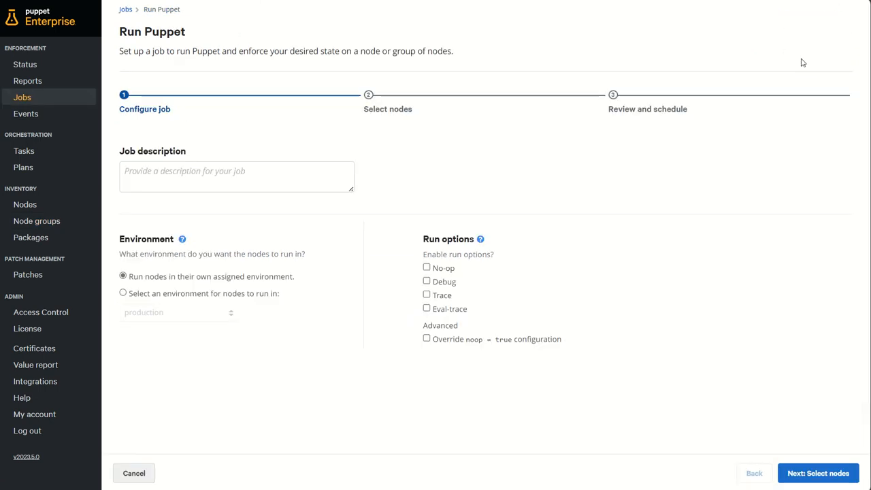
pyautogui.click(793, 472)
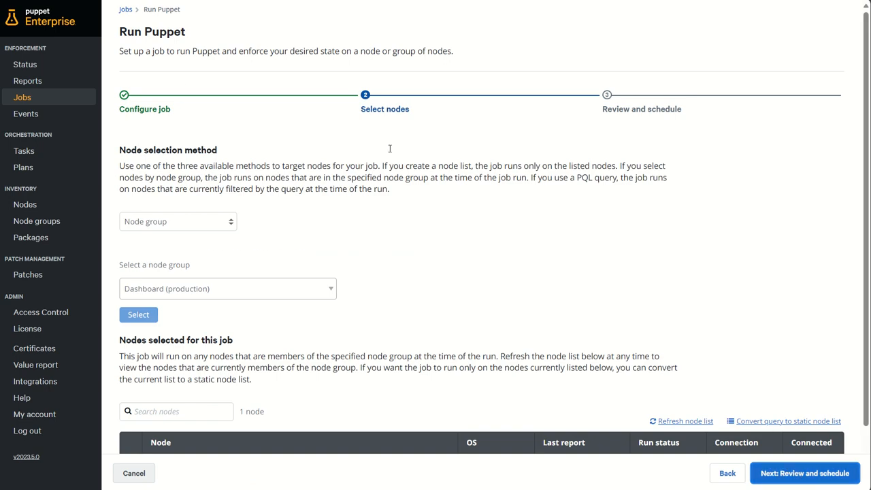
# Abandon the Run Puppet setup for the jobs list and review the details of job 97
pyautogui.click(30, 101)
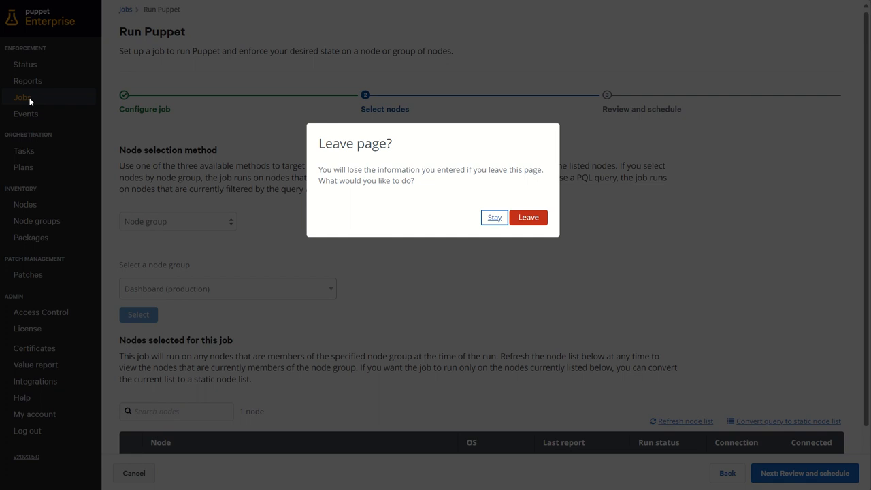
pyautogui.click(536, 219)
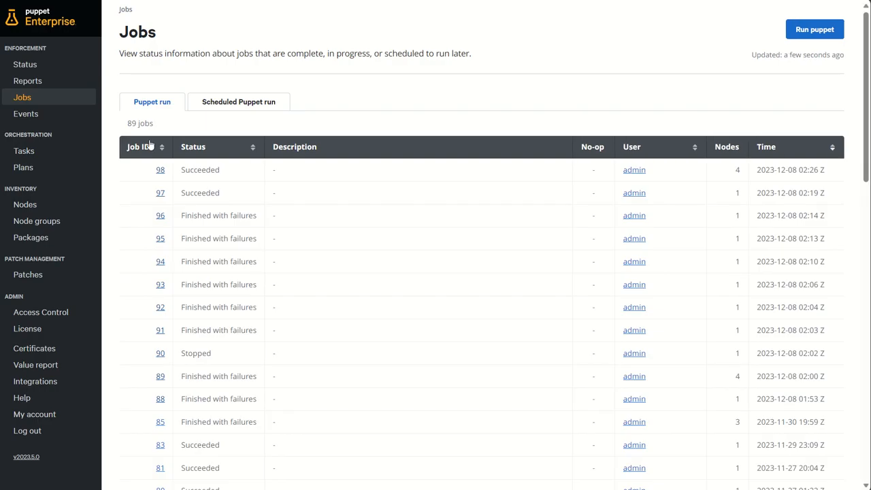
pyautogui.click(160, 193)
pyautogui.scroll(-1, 310, 240)
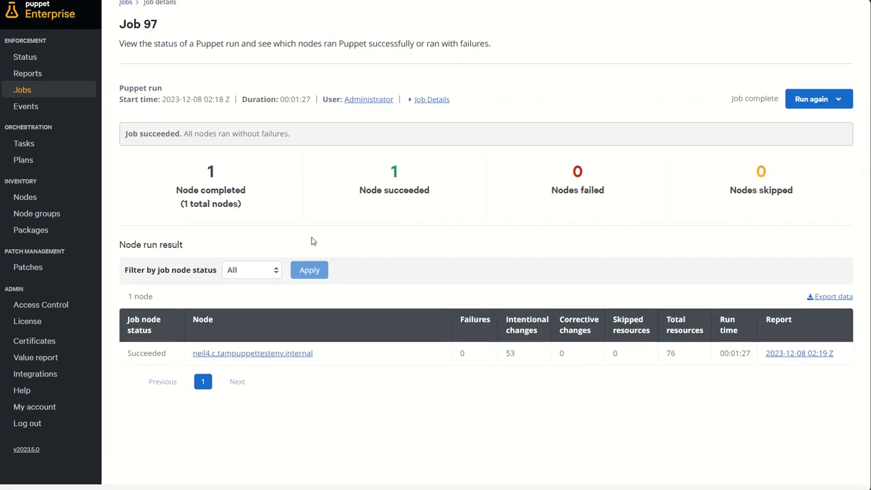
pyautogui.scroll(1, 286, 278)
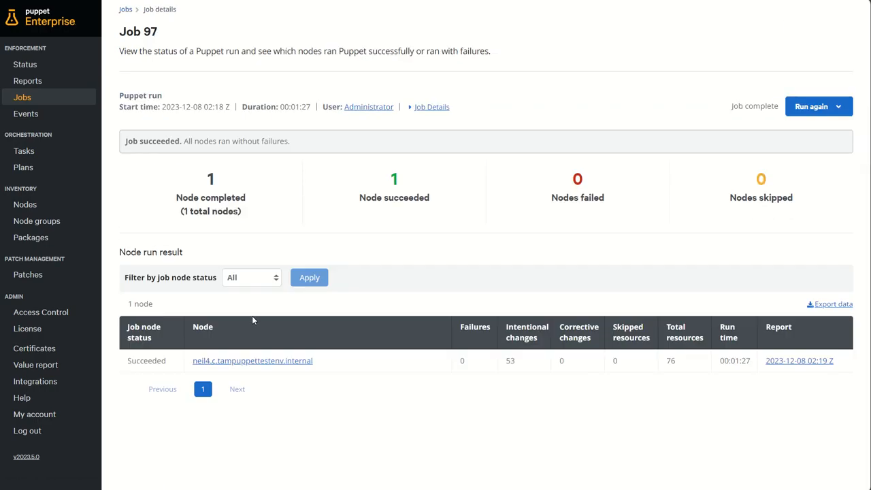
# Open the node's report from job 97 and examine the resource events recorded during the run
pyautogui.click(765, 362)
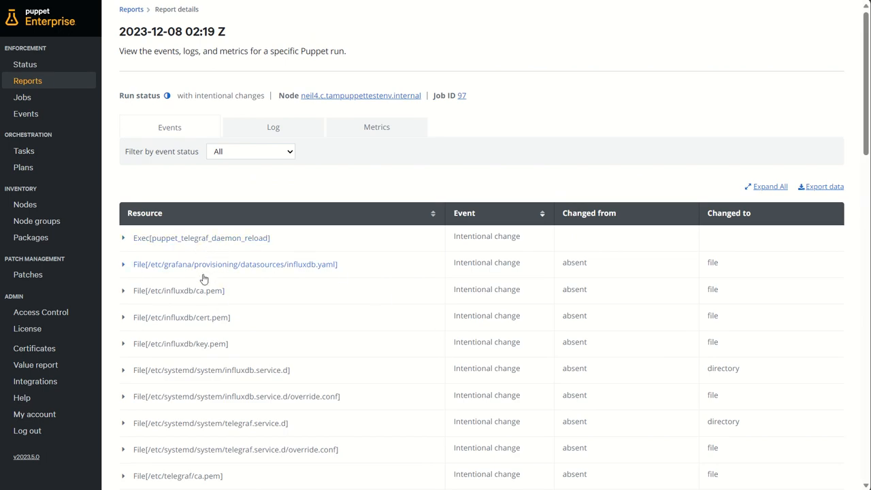
pyautogui.scroll(-3, 317, 293)
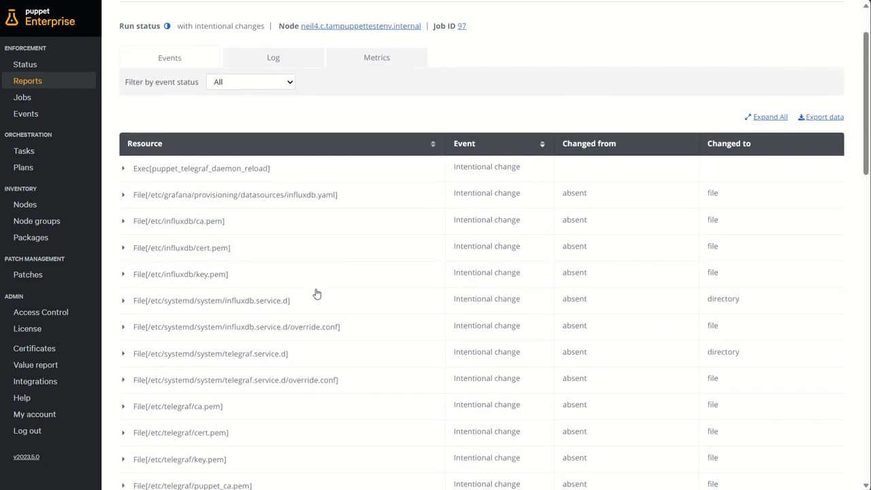
pyautogui.scroll(-5, 316, 293)
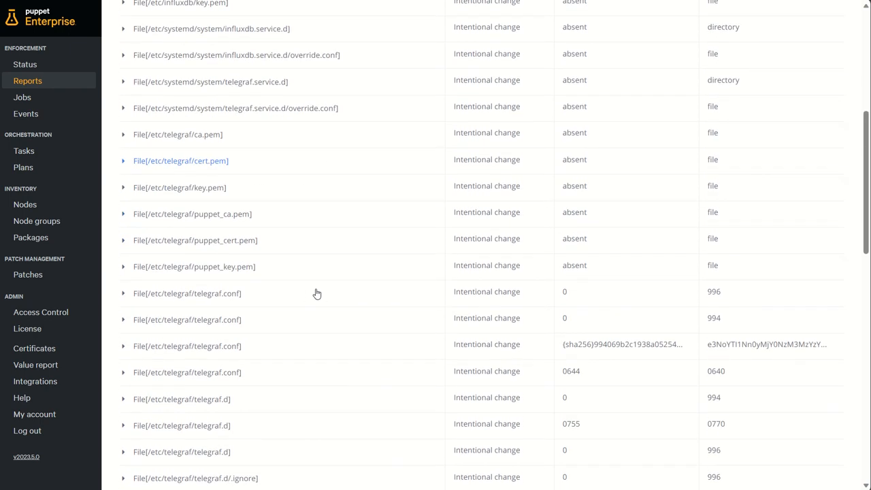
pyautogui.scroll(7, 316, 294)
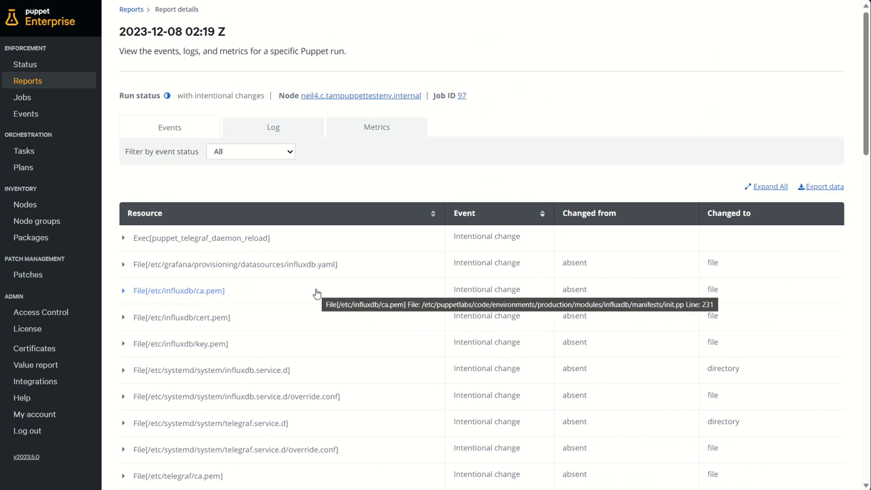
# Leave the report, go back to the jobs list and open the most recent Puppet run
pyautogui.click(27, 82)
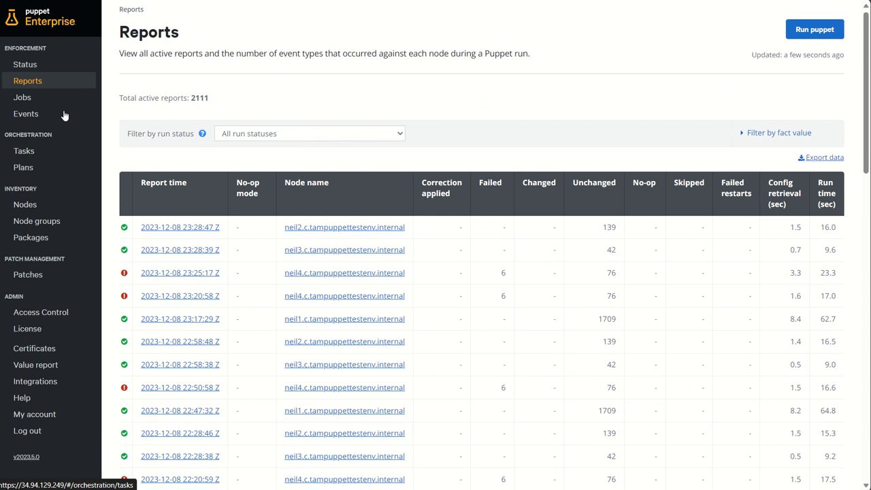
pyautogui.click(22, 97)
pyautogui.click(159, 172)
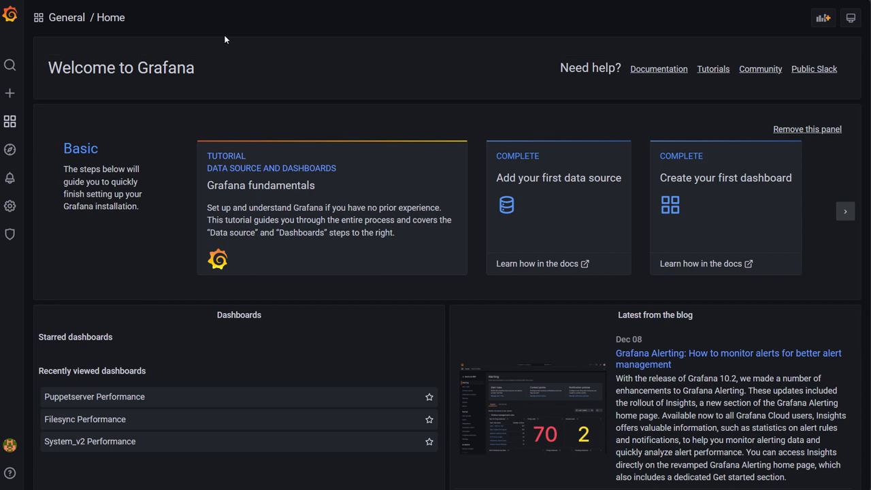
# Switch to Grafana, browse the available dashboards and open Puppetserver Performance
pyautogui.click(224, 1)
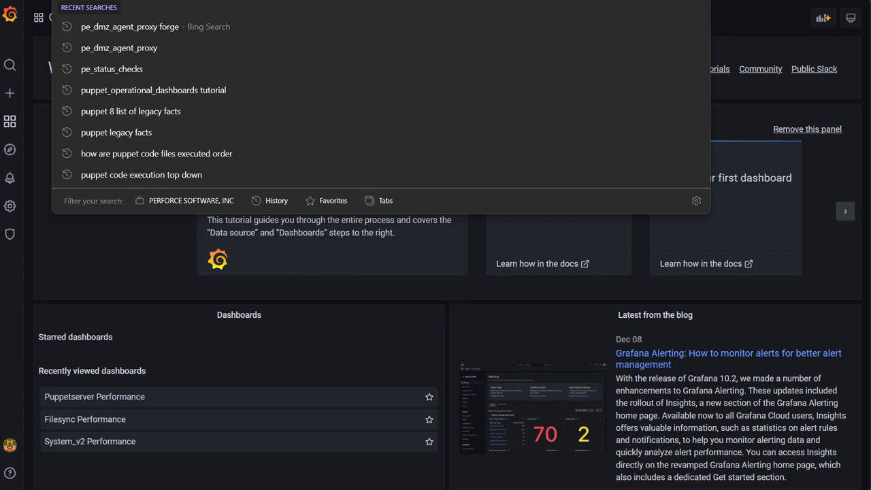
pyautogui.click(122, 268)
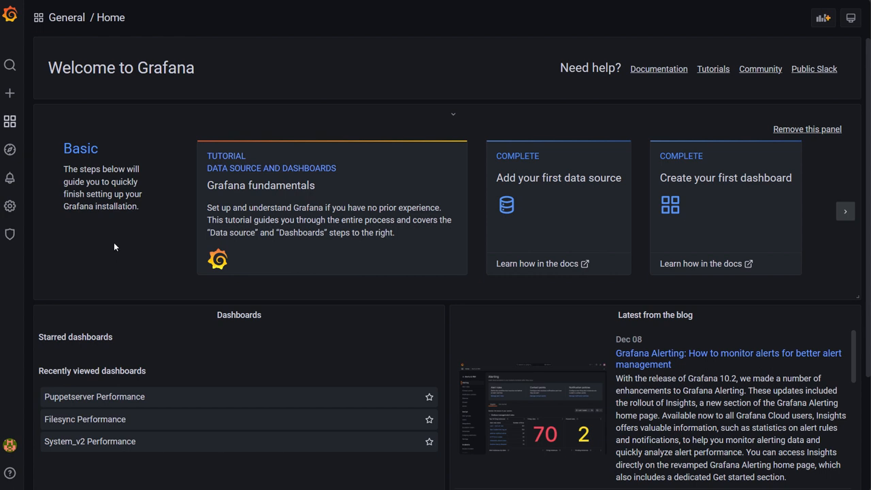
pyautogui.moveTo(11, 122)
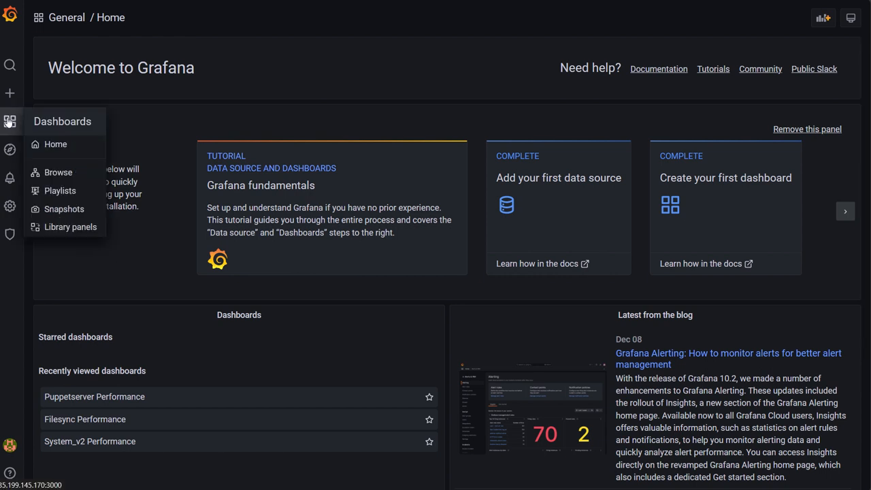
pyautogui.click(58, 173)
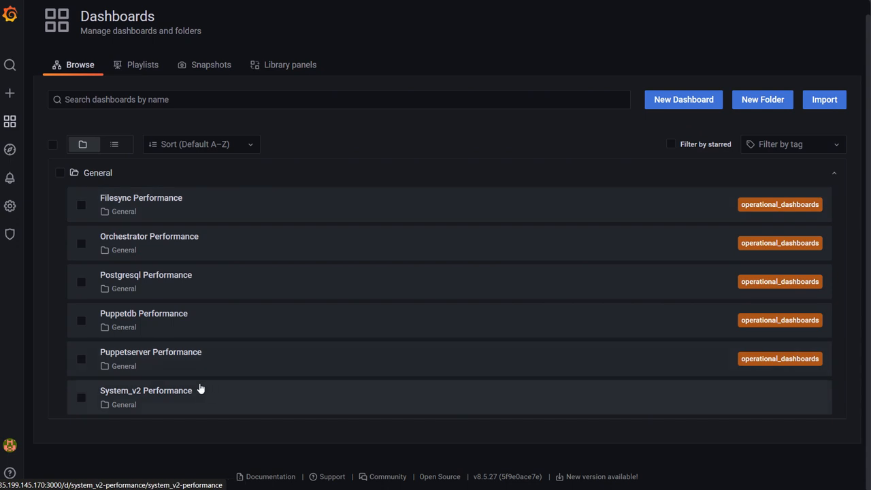
pyautogui.click(235, 364)
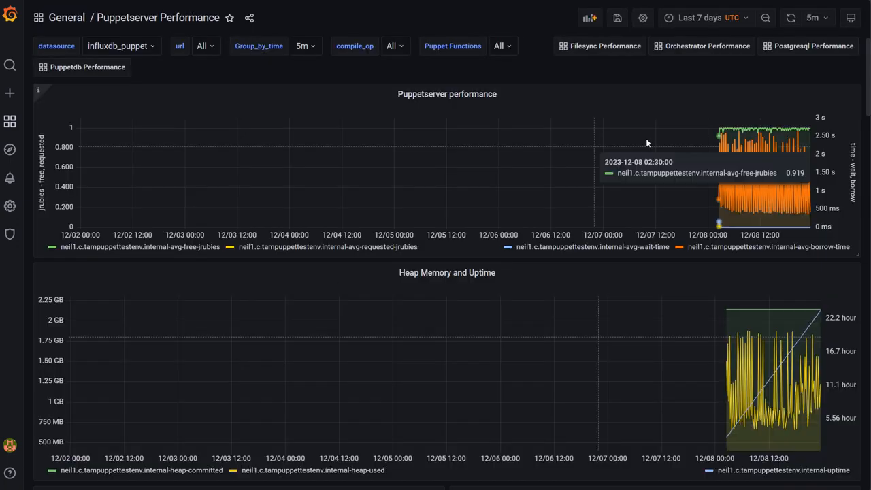
# Set the Puppetserver Performance time range to Last 12 hours and review its memory, JRuby, thread and garbage collection charts
pyautogui.click(734, 18)
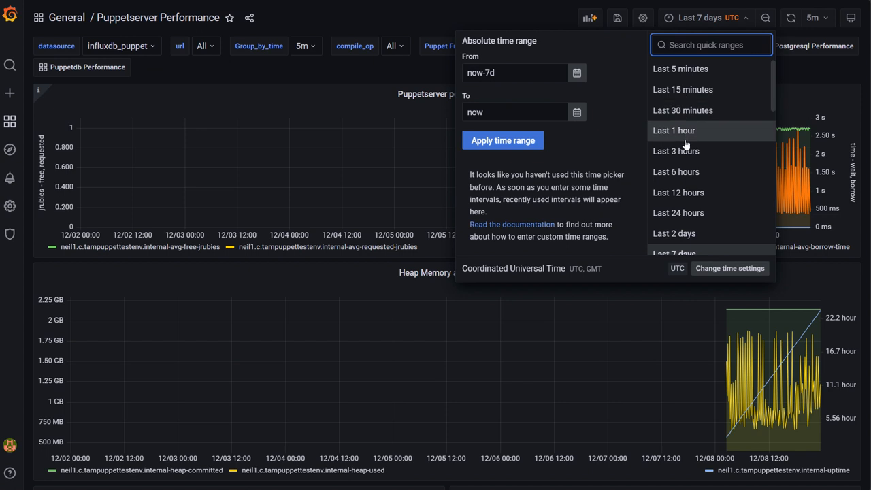
pyautogui.click(687, 191)
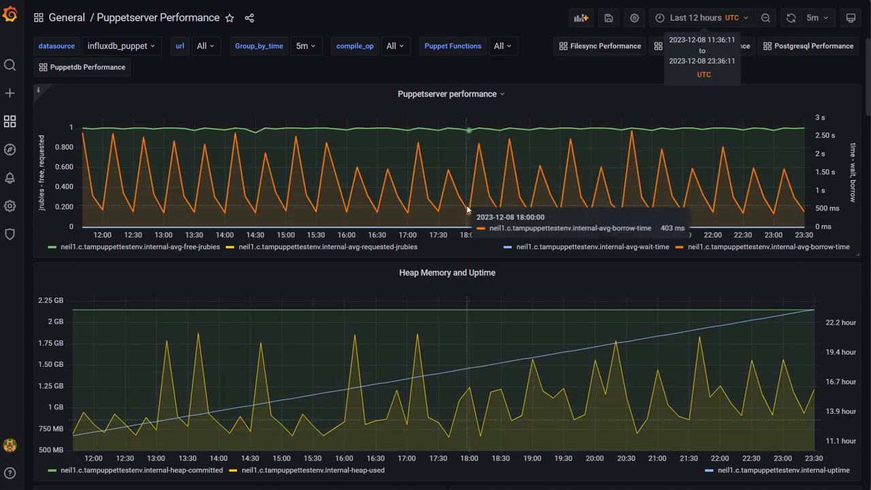
pyautogui.scroll(-3, 466, 205)
pyautogui.scroll(-5, 427, 169)
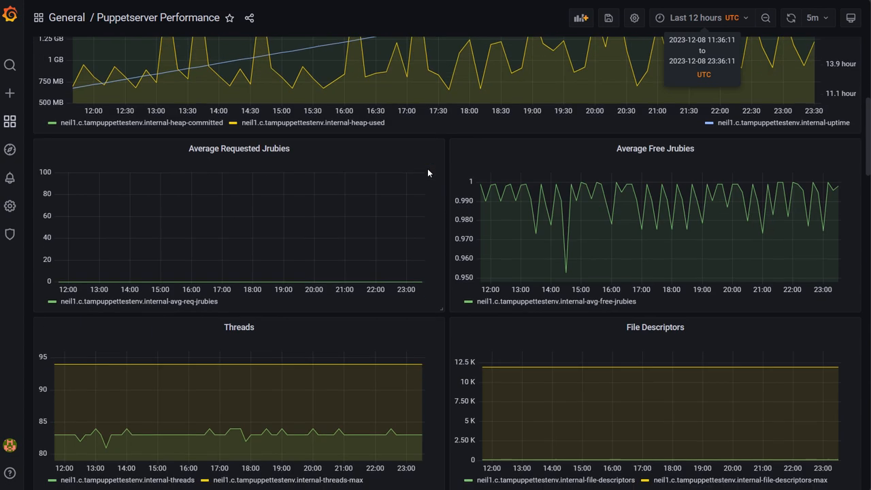
pyautogui.scroll(-1, 227, 175)
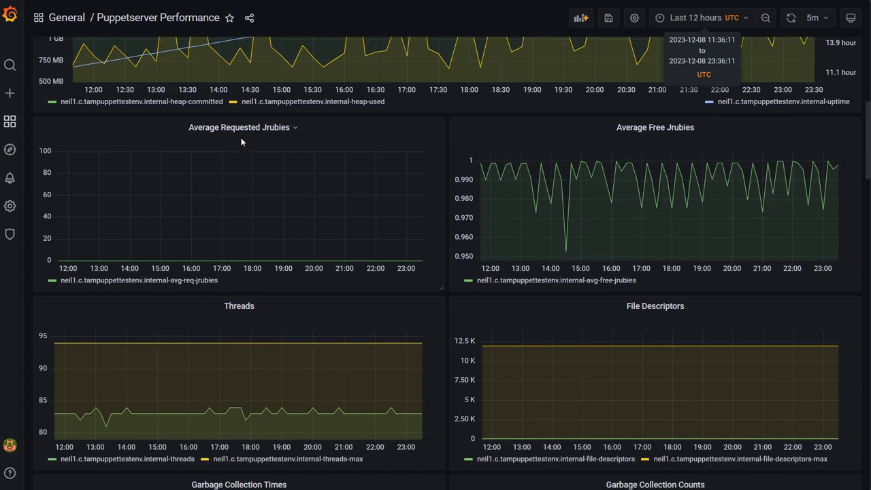
pyautogui.scroll(-3, 664, 169)
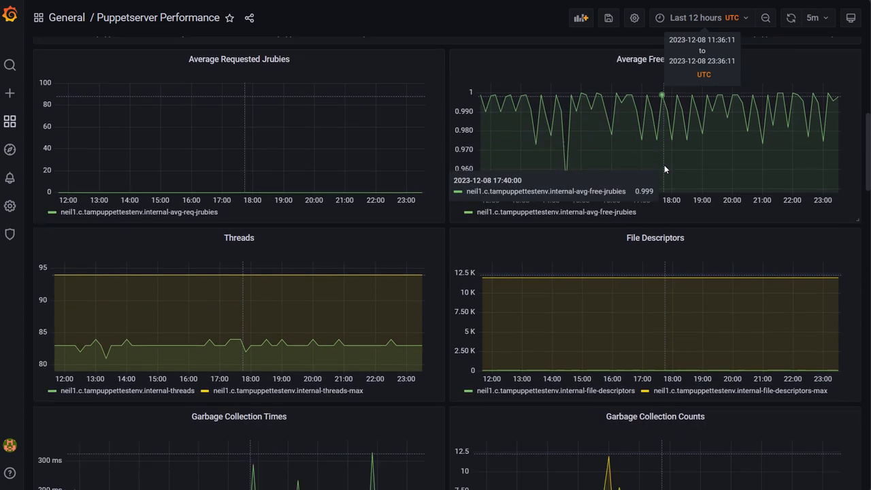
pyautogui.scroll(-2, 603, 280)
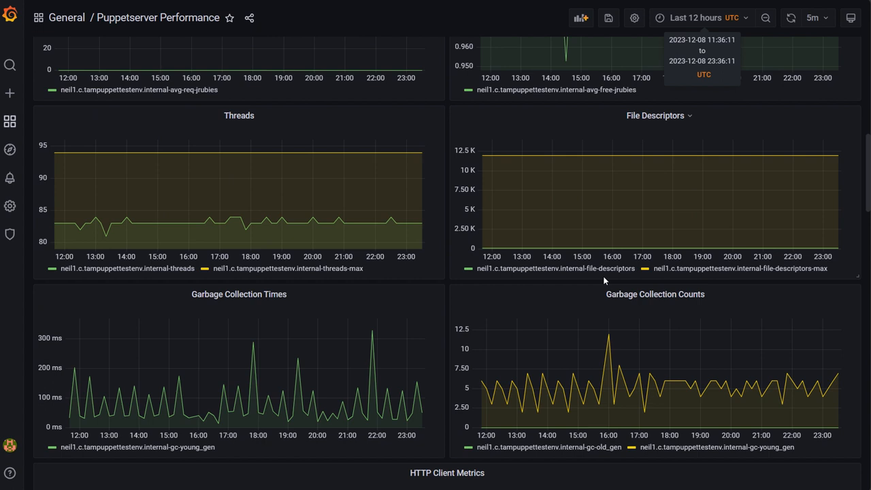
# Review the HTTP client metrics, compilation operation performance, average borrow, compile and wait time, and borrow timer charts of Puppetserver Performance
pyautogui.scroll(-1, 603, 280)
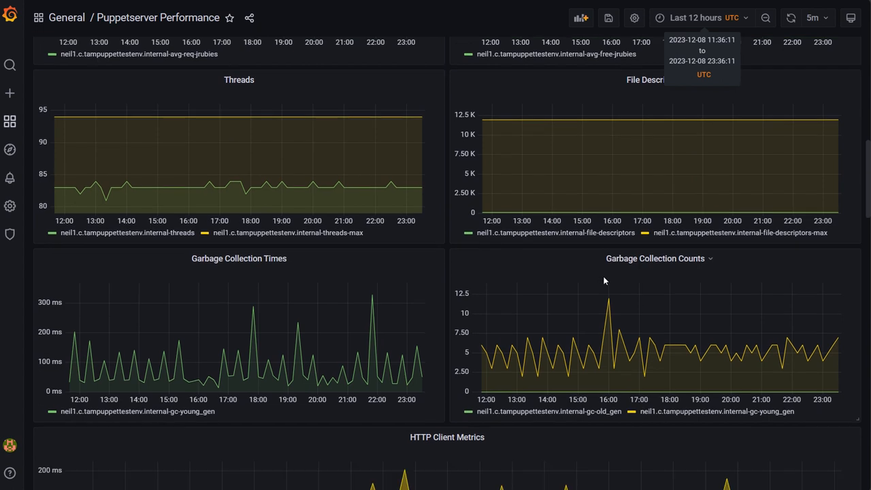
pyautogui.scroll(-4, 604, 280)
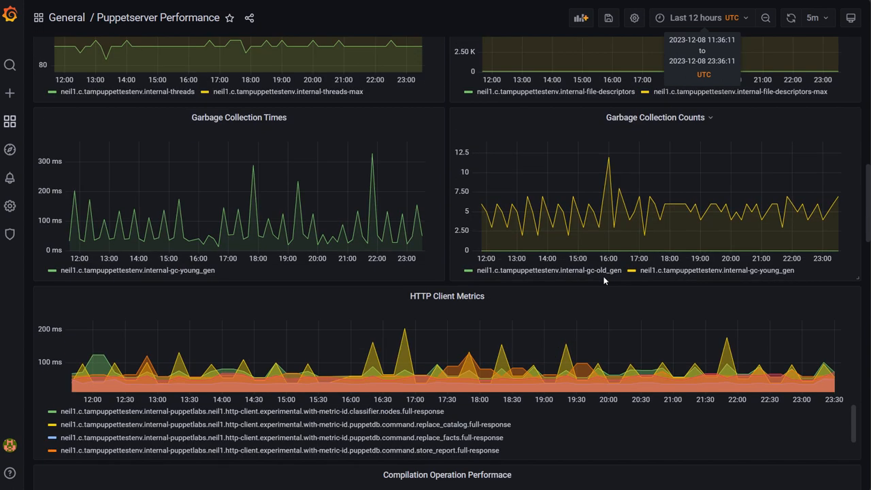
pyautogui.scroll(-2, 603, 281)
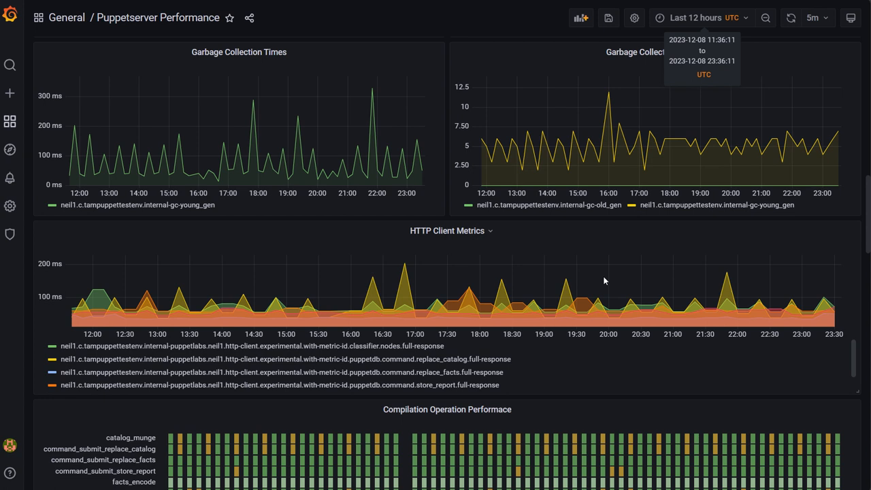
pyautogui.scroll(-5, 604, 280)
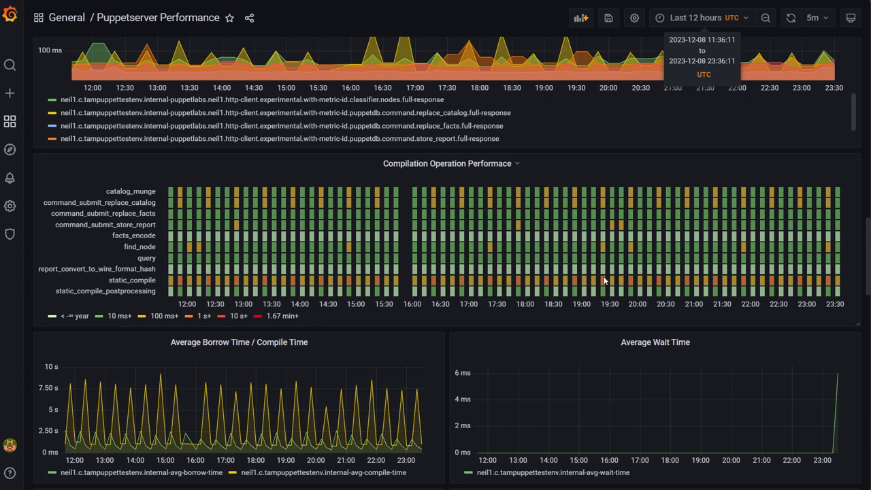
pyautogui.scroll(-1, 468, 303)
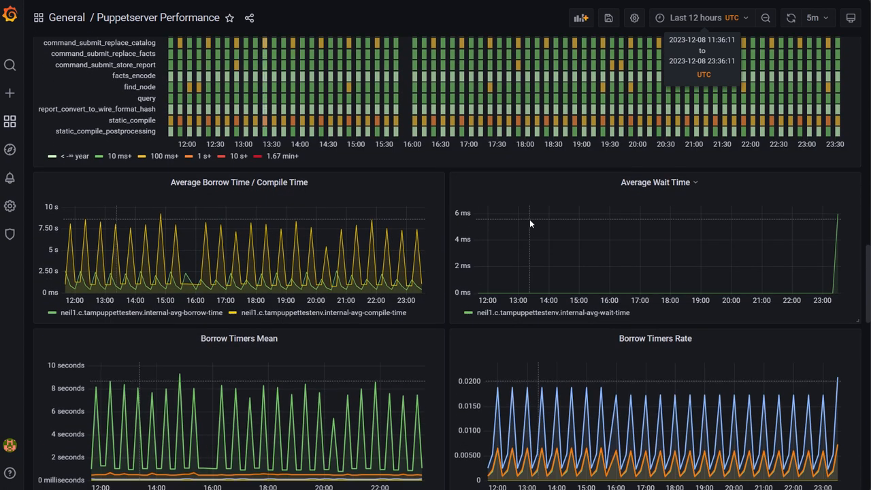
pyautogui.scroll(-1, 529, 219)
pyautogui.scroll(20, 530, 222)
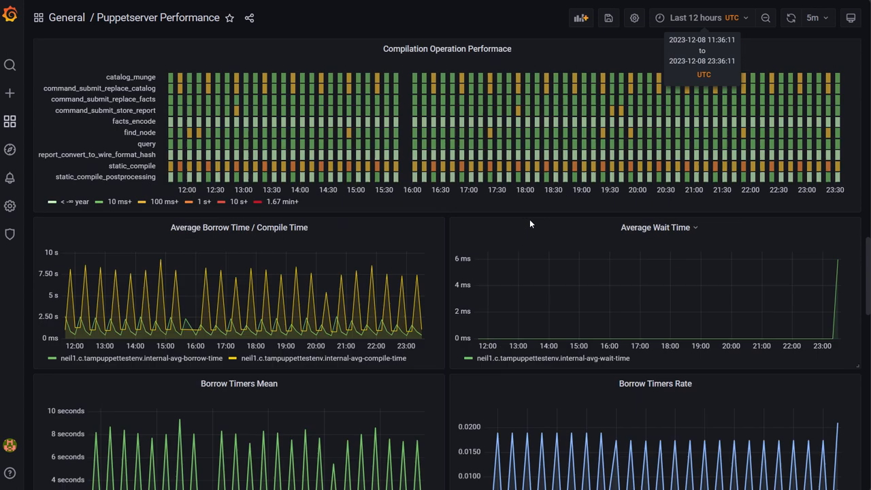